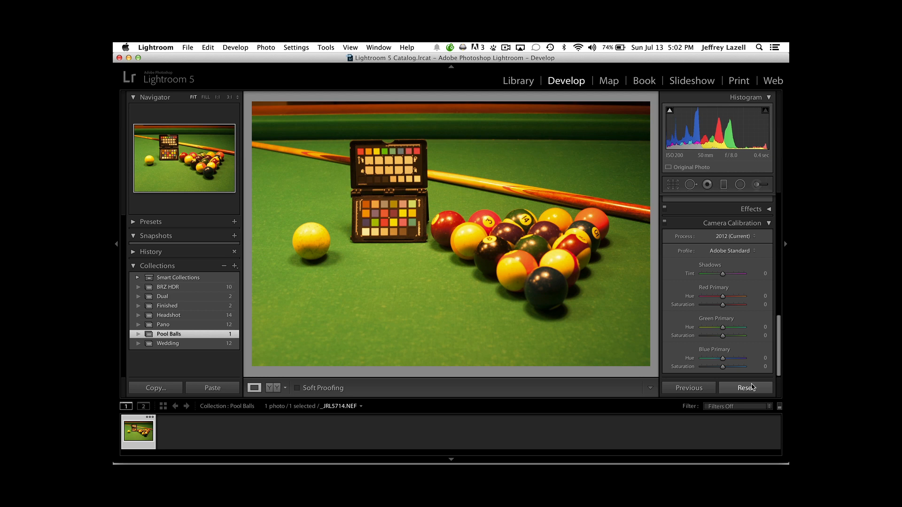
Set the pool-ball photo's white balance by sampling a light neutral patch in the colour chart's upper half.
{"action": "scroll", "coordinate": [751, 318], "scroll_direction": "up", "scroll_amount": 15}
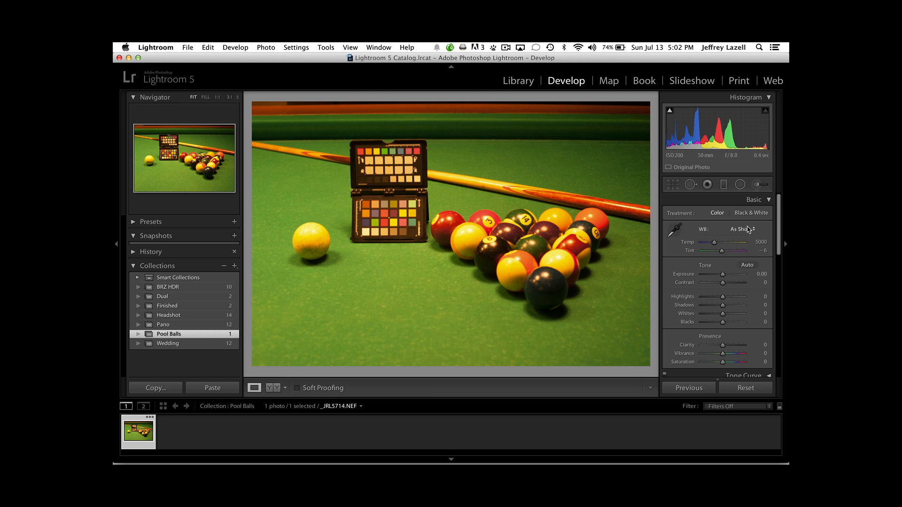
{"action": "left_click", "coordinate": [675, 230]}
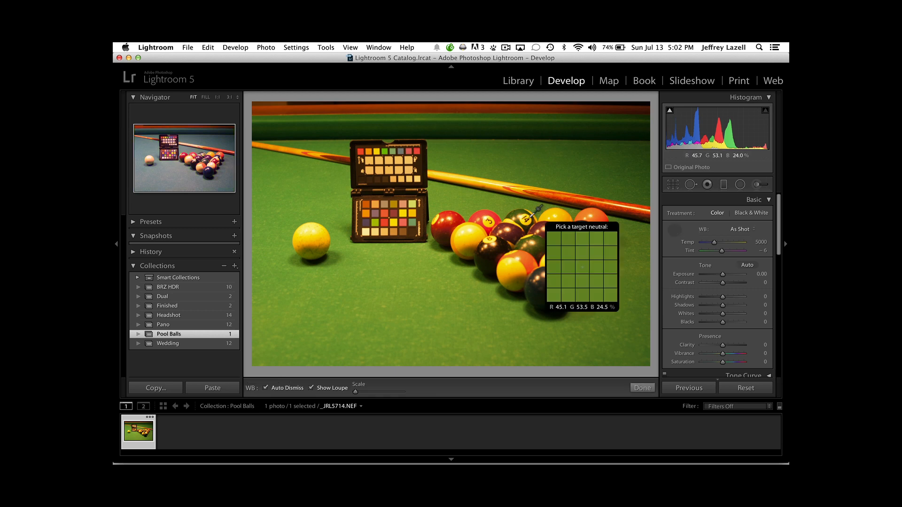
{"action": "left_click", "coordinate": [388, 171]}
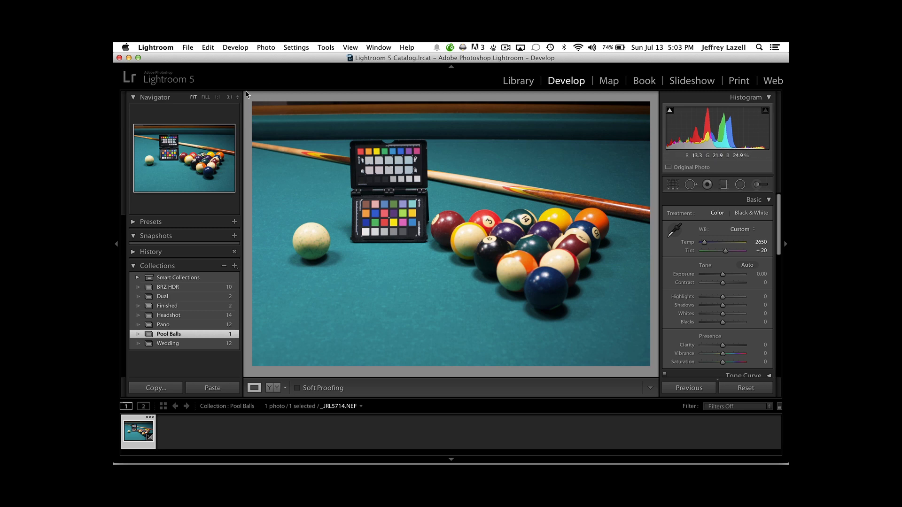
Export the pool-ball photo with the ColorChecker Passport preset, saving the DNG profile as "D700 50mm Tungsten".
{"action": "left_click", "coordinate": [186, 47]}
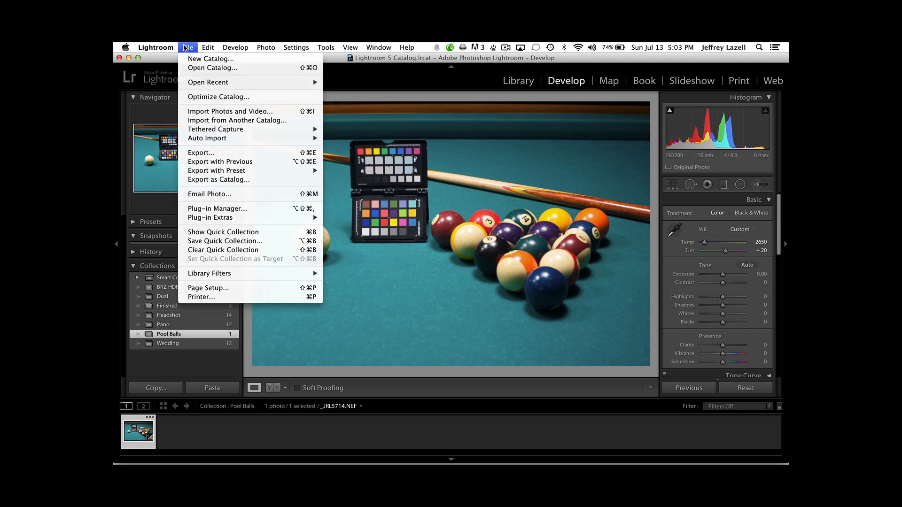
{"action": "mouse_move", "coordinate": [222, 171]}
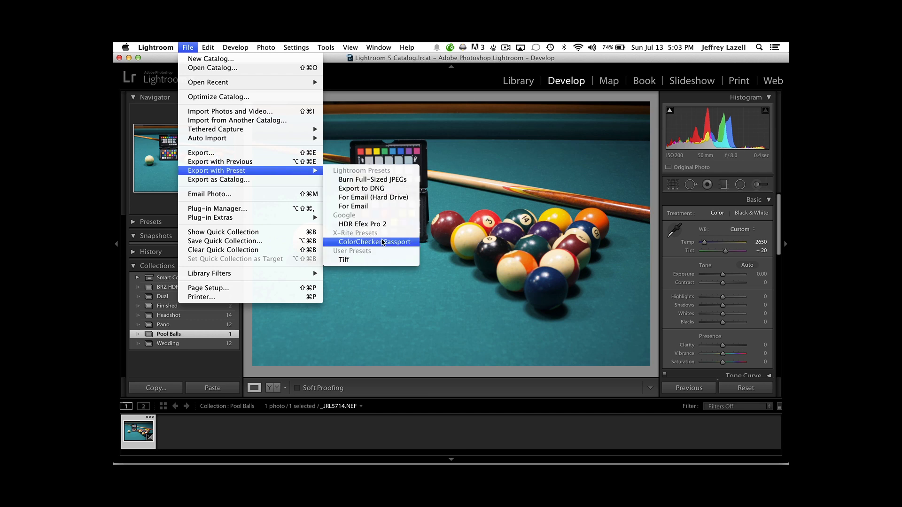
{"action": "left_click", "coordinate": [381, 242]}
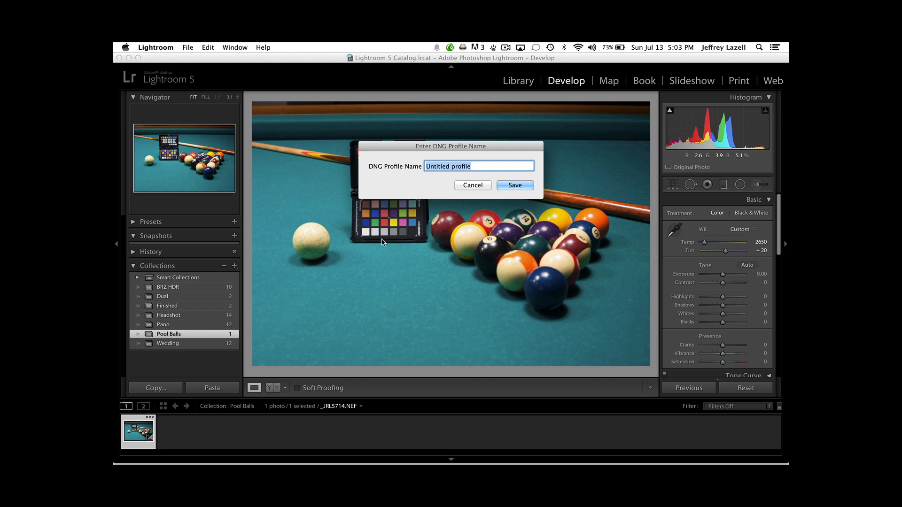
{"action": "type", "text": "D700 50mm Tungsten"}
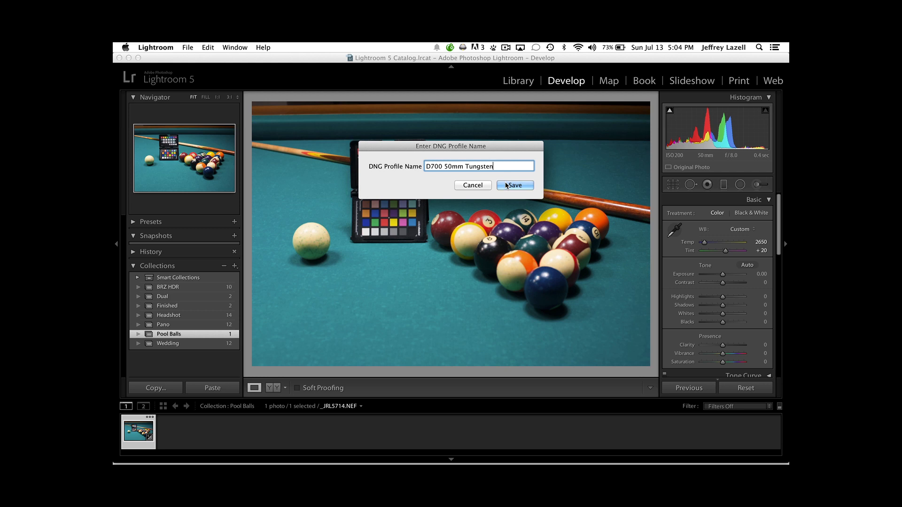
{"action": "left_click", "coordinate": [506, 185]}
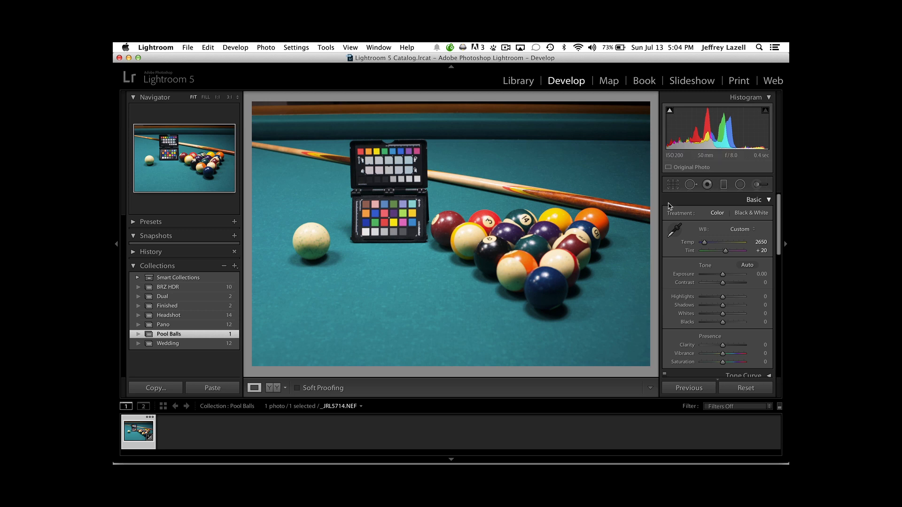
Apply the D700 50mm Tungsten profile to the pool-ball photo in Camera Calibration.
{"action": "scroll", "coordinate": [695, 266], "scroll_direction": "down", "scroll_amount": 1}
{"action": "scroll", "coordinate": [695, 266], "scroll_direction": "down", "scroll_amount": 15}
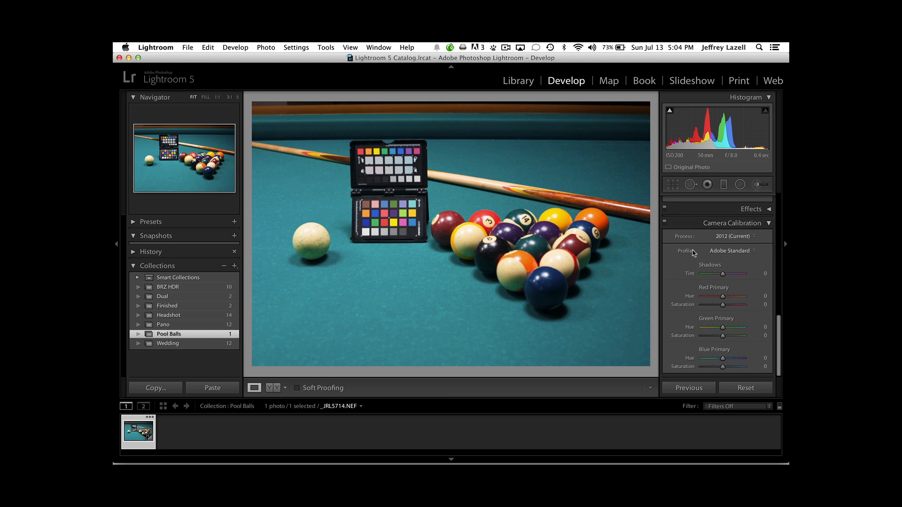
{"action": "left_click", "coordinate": [752, 255]}
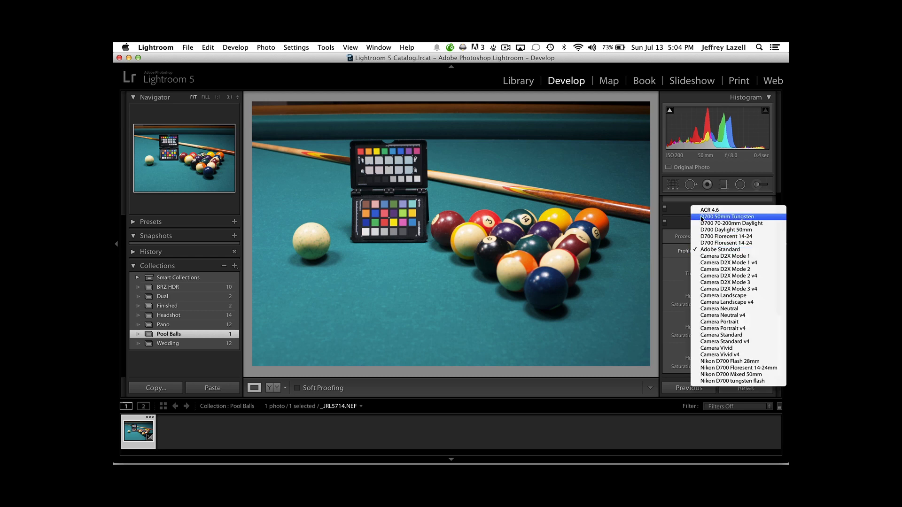
{"action": "left_click", "coordinate": [733, 217]}
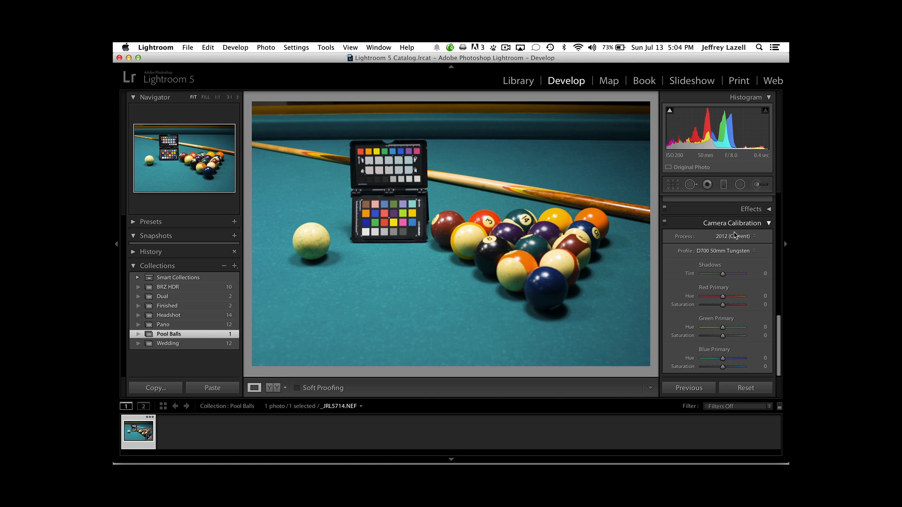
Compare the Adobe Standard and D700 50mm Tungsten profiles by alternating them twice, ending on D700 50mm Tungsten.
{"action": "left_click", "coordinate": [734, 253]}
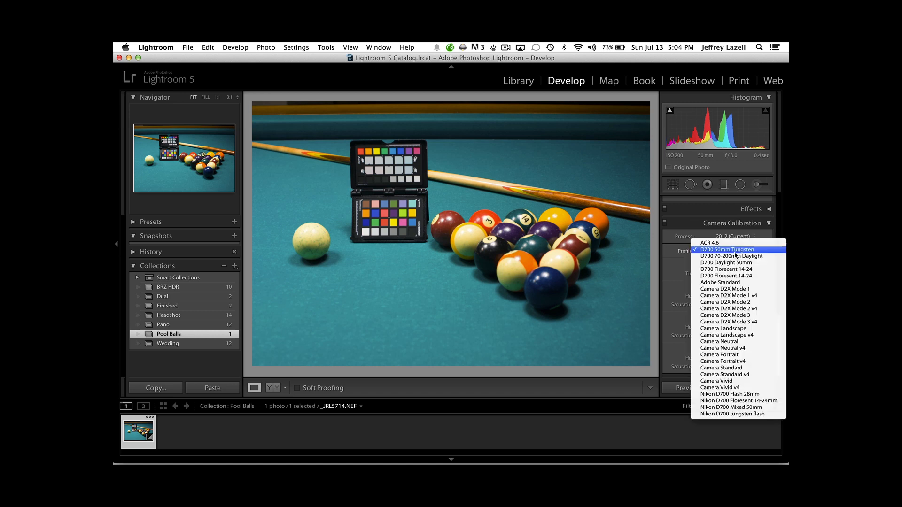
{"action": "left_click", "coordinate": [735, 285]}
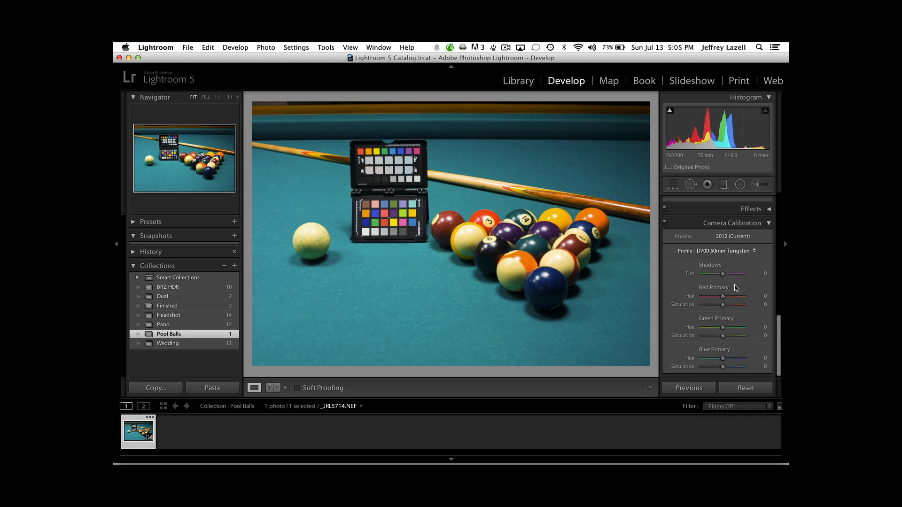
{"action": "left_click", "coordinate": [726, 251]}
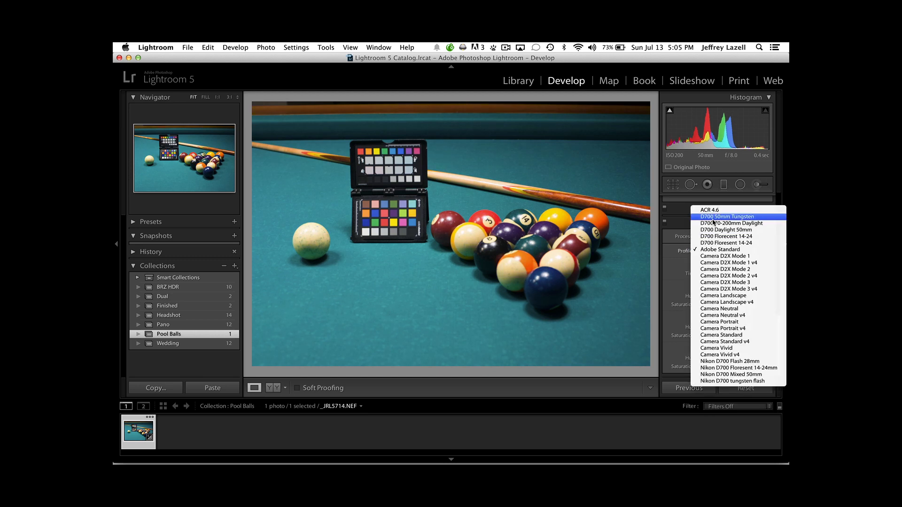
{"action": "left_click", "coordinate": [713, 217]}
{"action": "left_click", "coordinate": [723, 251]}
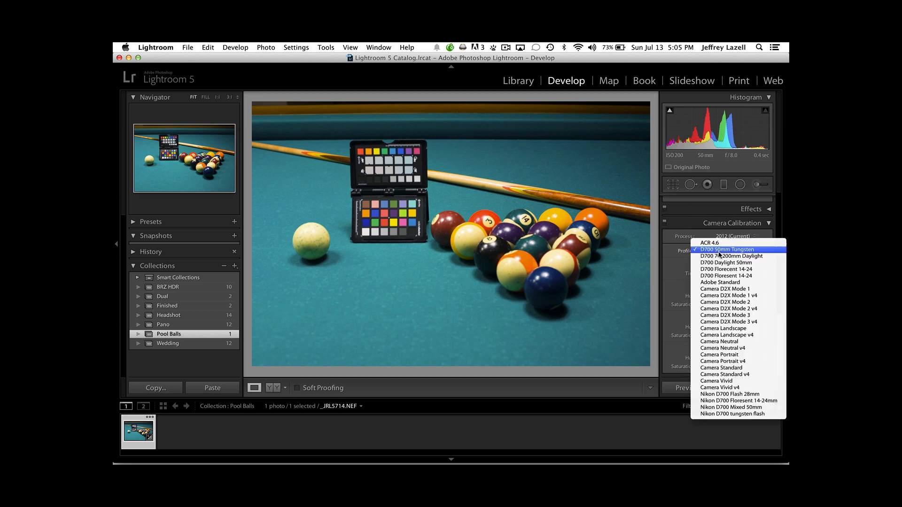
{"action": "left_click", "coordinate": [720, 283]}
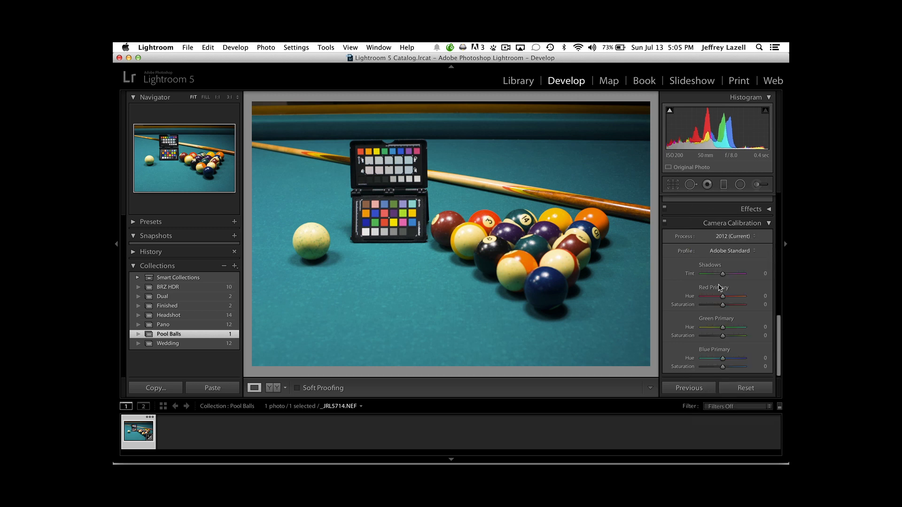
{"action": "left_click", "coordinate": [716, 250]}
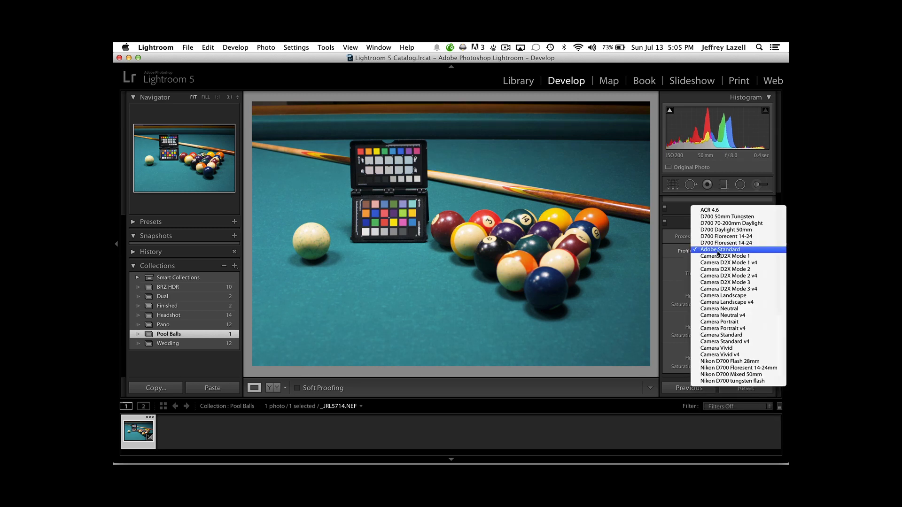
{"action": "left_click", "coordinate": [715, 217]}
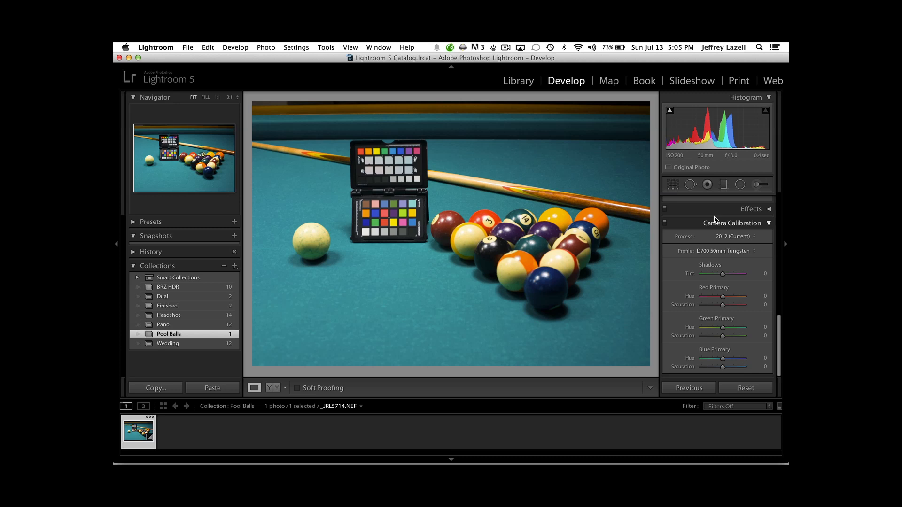
Switch to the Wedding collection and open JRL_2266.NEF, the photo of the man holding the colour chart.
{"action": "left_click", "coordinate": [168, 344]}
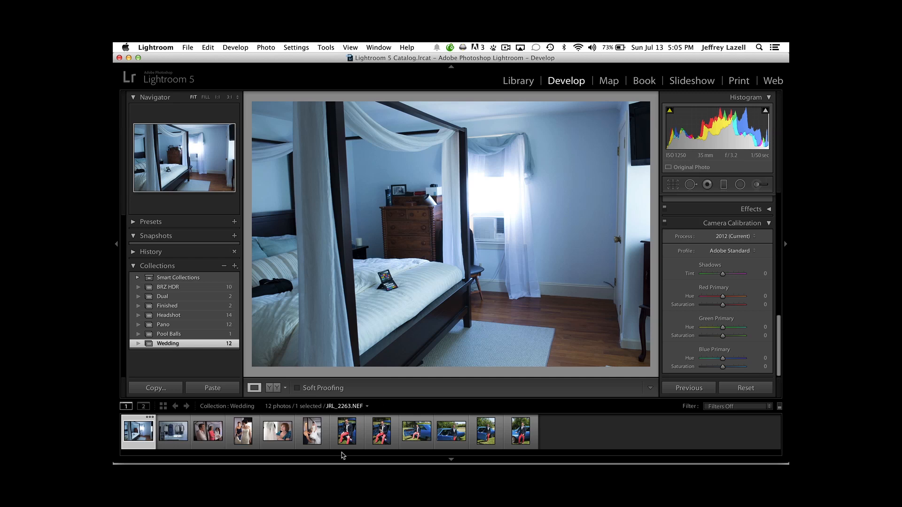
{"action": "left_click", "coordinate": [367, 438]}
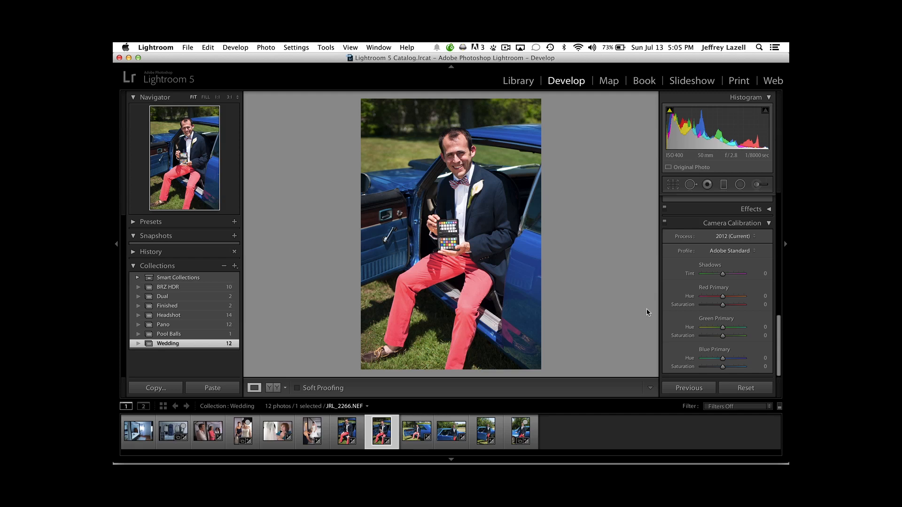
{"action": "scroll", "coordinate": [709, 307], "scroll_direction": "up", "scroll_amount": 1}
{"action": "scroll", "coordinate": [710, 307], "scroll_direction": "up", "scroll_amount": 10}
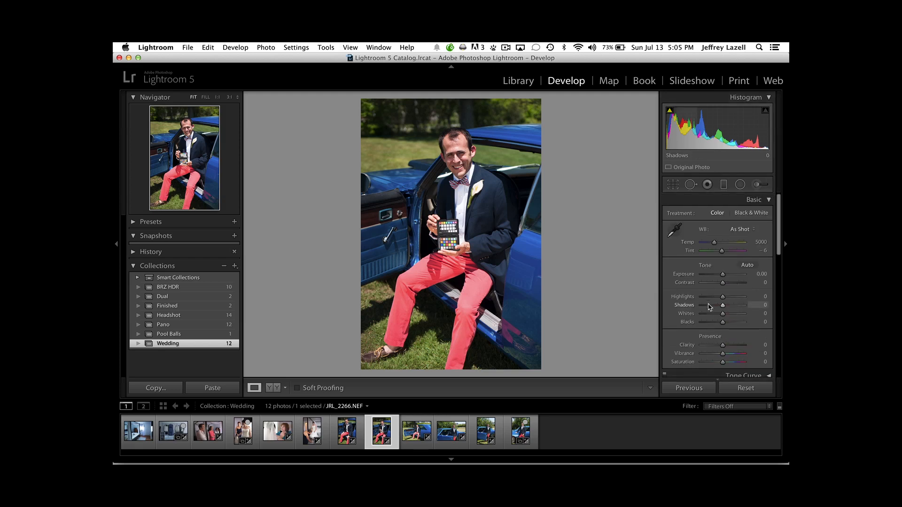
Sample the photo's white balance from the first large neutral patch in the chart's upper half.
{"action": "left_click", "coordinate": [674, 230]}
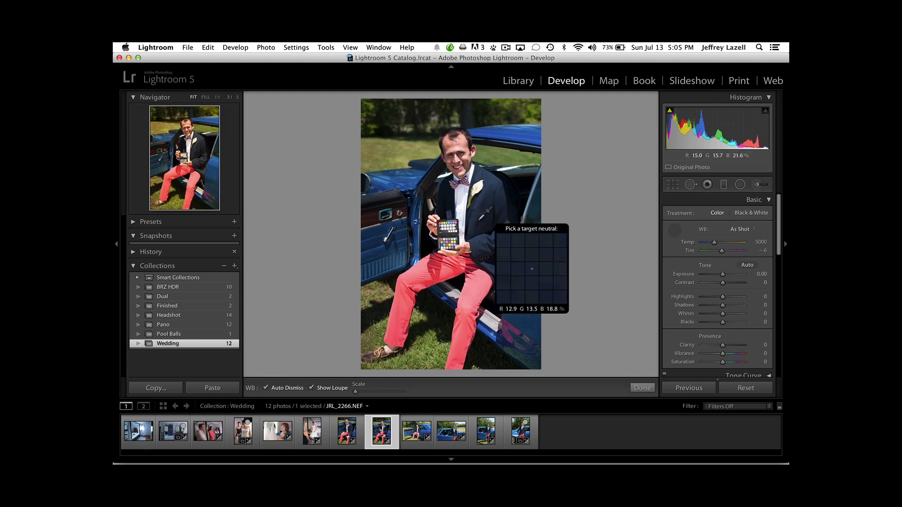
{"action": "key", "text": "z"}
{"action": "key", "text": "super+equal"}
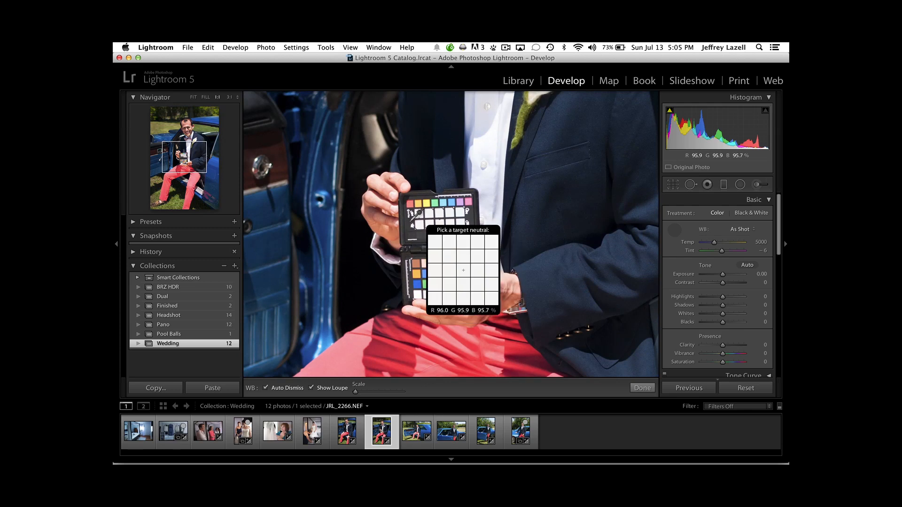
{"action": "left_click", "coordinate": [416, 215]}
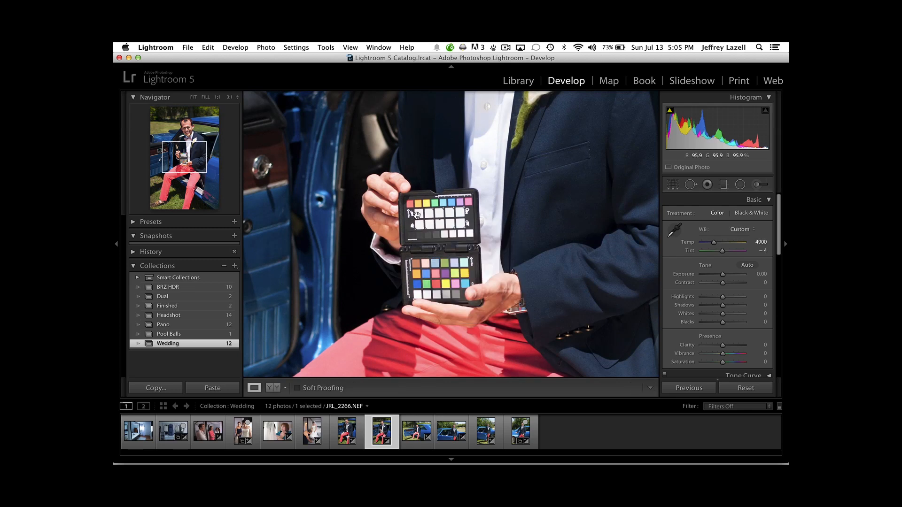
{"action": "key", "text": "super+minus"}
{"action": "key", "text": "super+minus"}
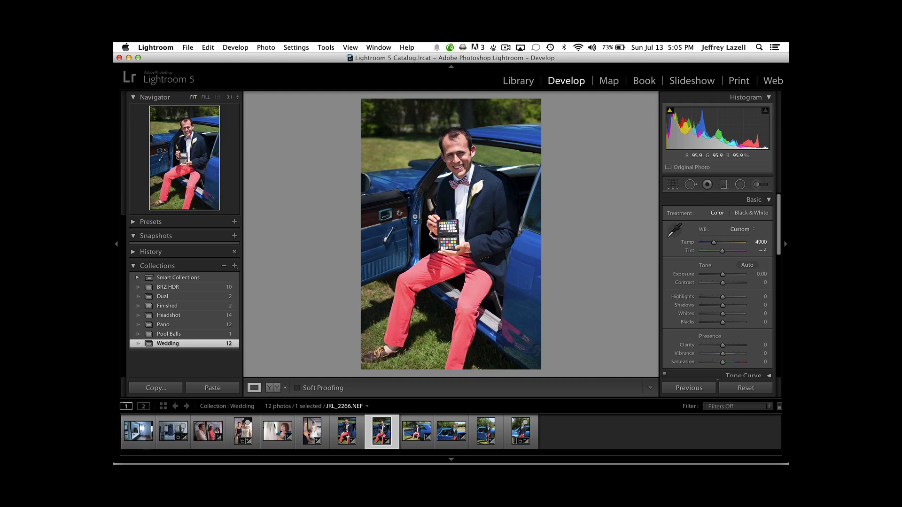
Resample the white balance from the third patch in the upper row of large neutral patches on the chart.
{"action": "left_click", "coordinate": [674, 230]}
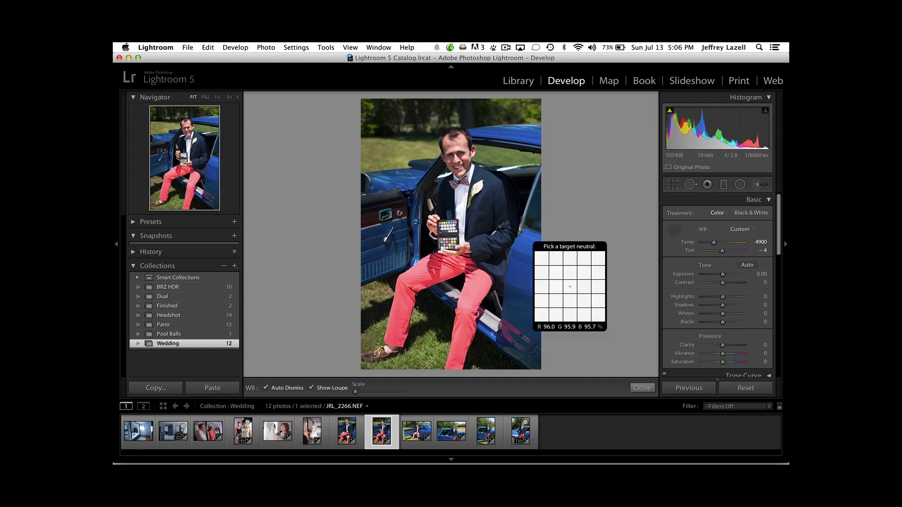
{"action": "key", "text": "z"}
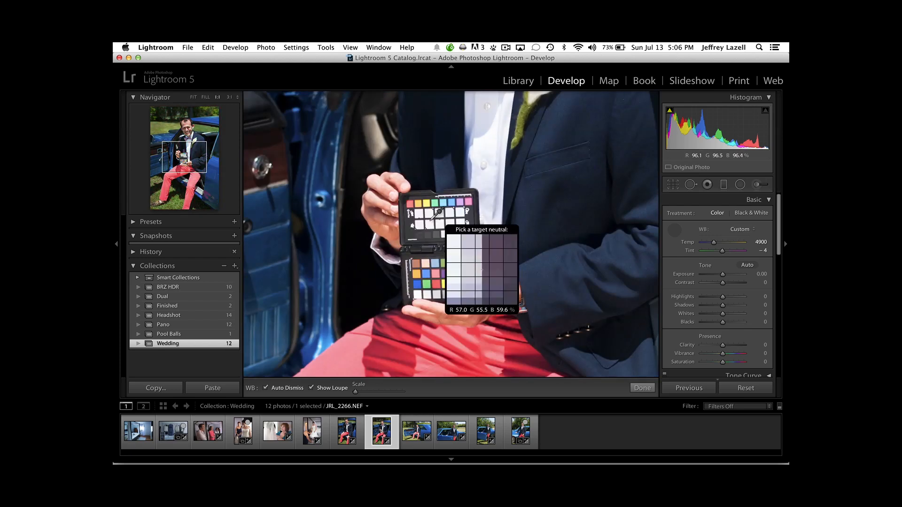
{"action": "left_click", "coordinate": [436, 214]}
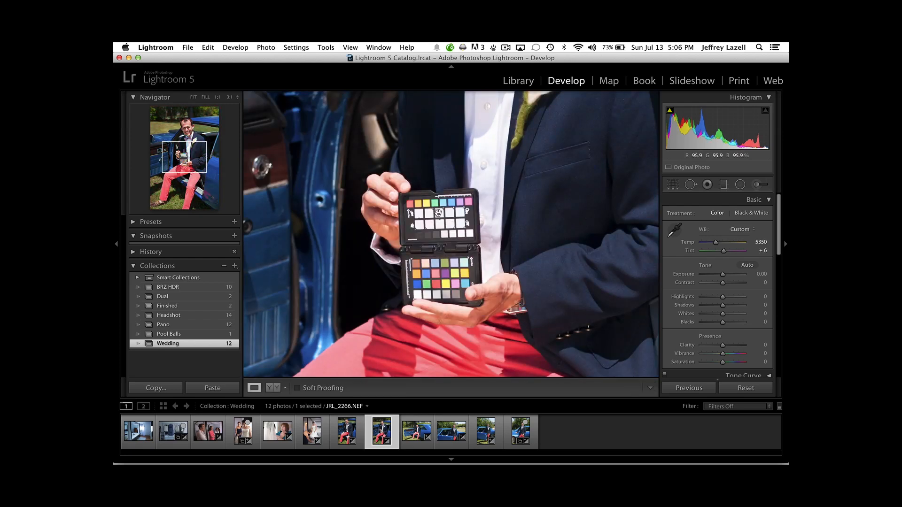
{"action": "key", "text": "z"}
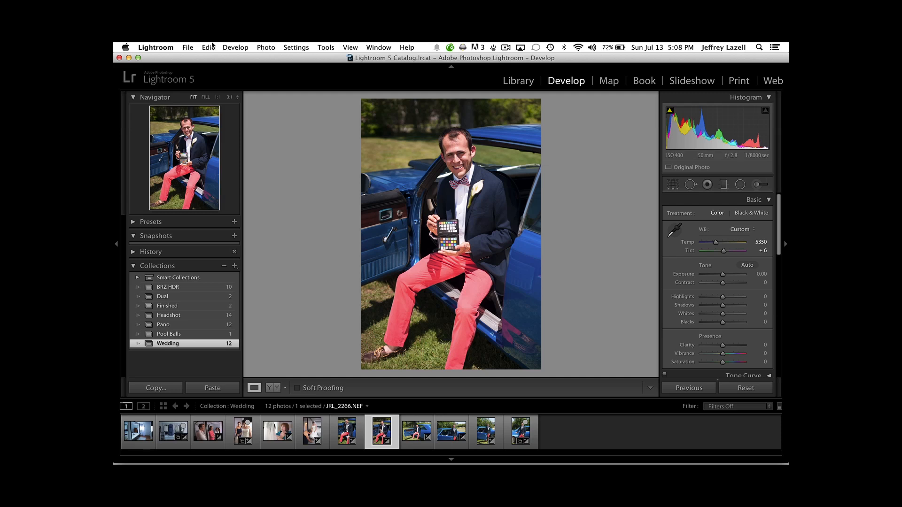
{"action": "left_click", "coordinate": [187, 47]}
{"action": "mouse_move", "coordinate": [262, 171]}
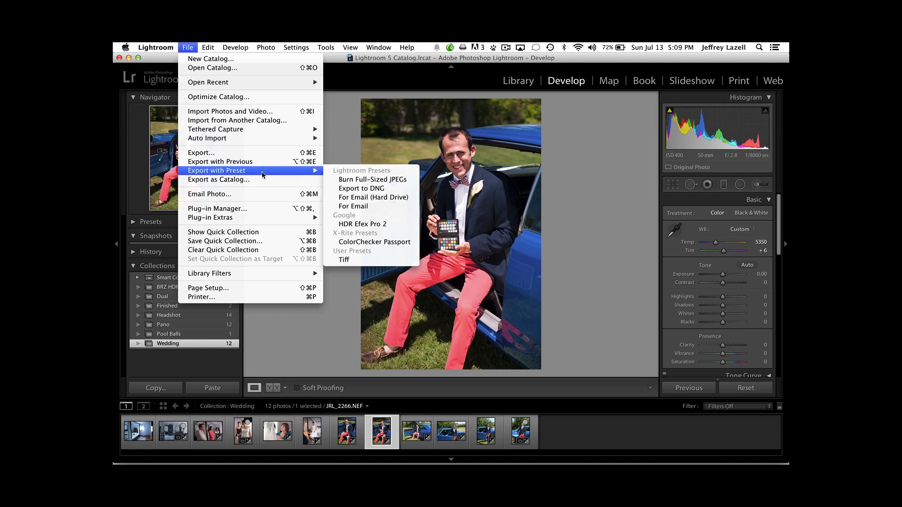
{"action": "left_click", "coordinate": [391, 242]}
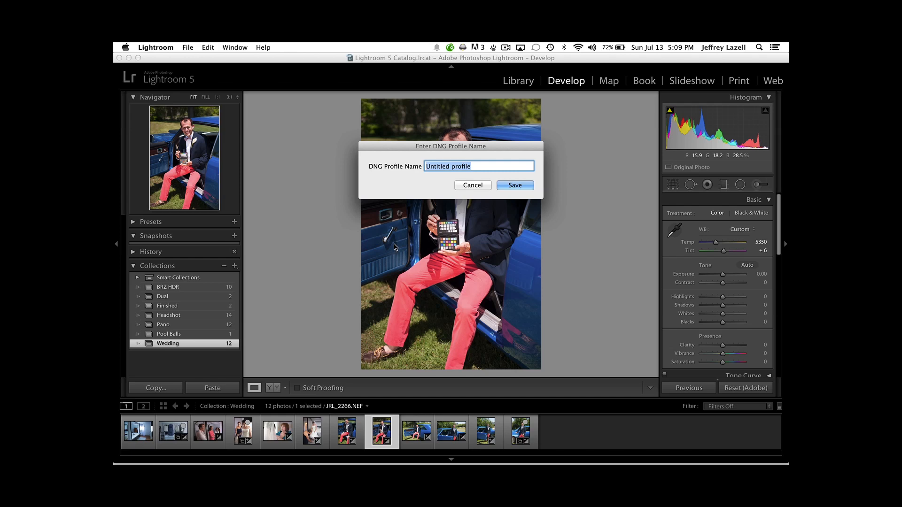
{"action": "type", "text": "D700"}
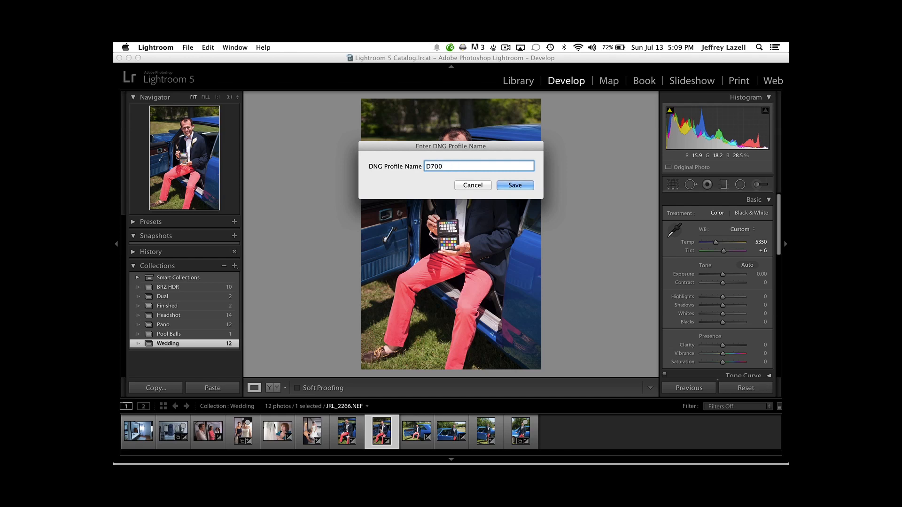
{"action": "type", "text": " 50mm Daylight"}
{"action": "left_click", "coordinate": [472, 187]}
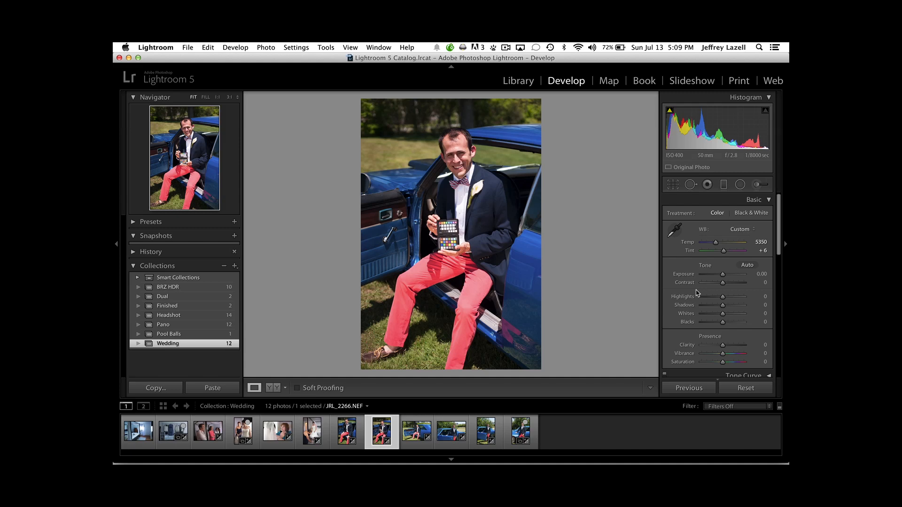
Set the camera calibration profile of the photo of the man holding the colour chart to D700 Daylight 50mm.
{"action": "scroll", "coordinate": [729, 306], "scroll_direction": "down", "scroll_amount": 10}
{"action": "scroll", "coordinate": [731, 308], "scroll_direction": "down", "scroll_amount": 5}
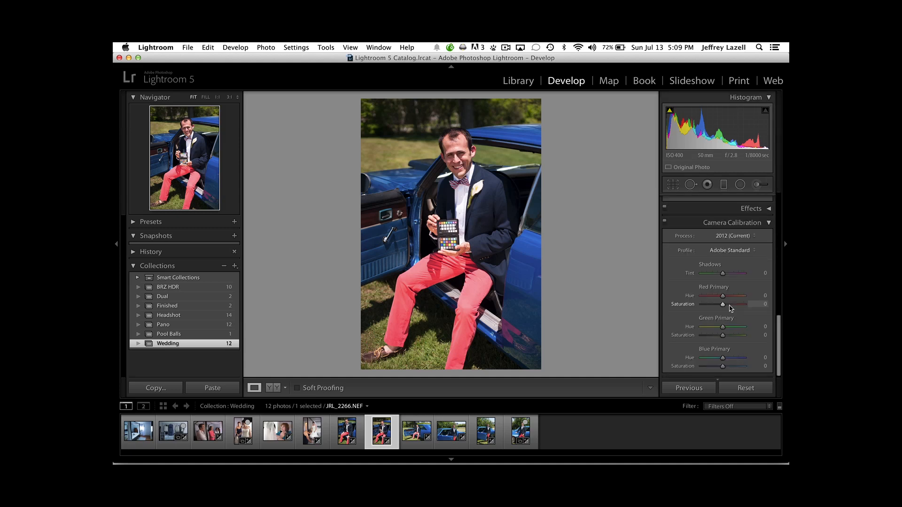
{"action": "left_click", "coordinate": [731, 251]}
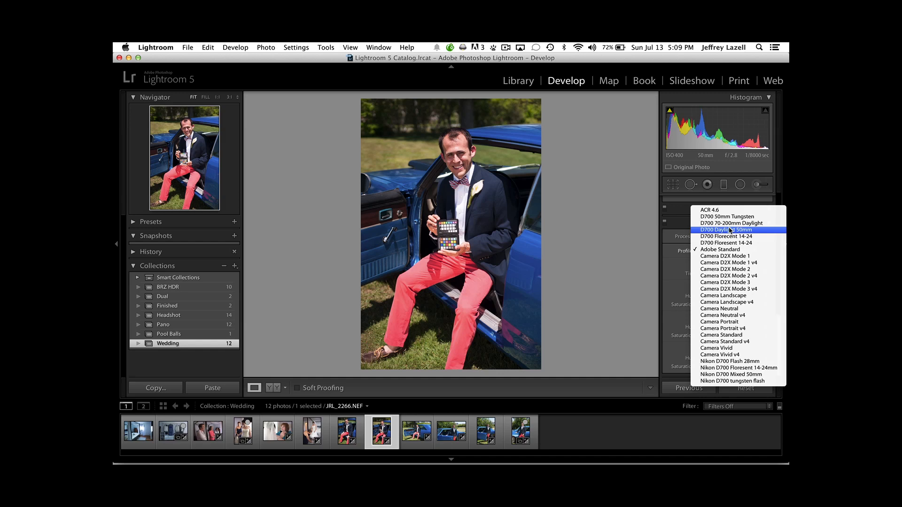
{"action": "left_click", "coordinate": [729, 230]}
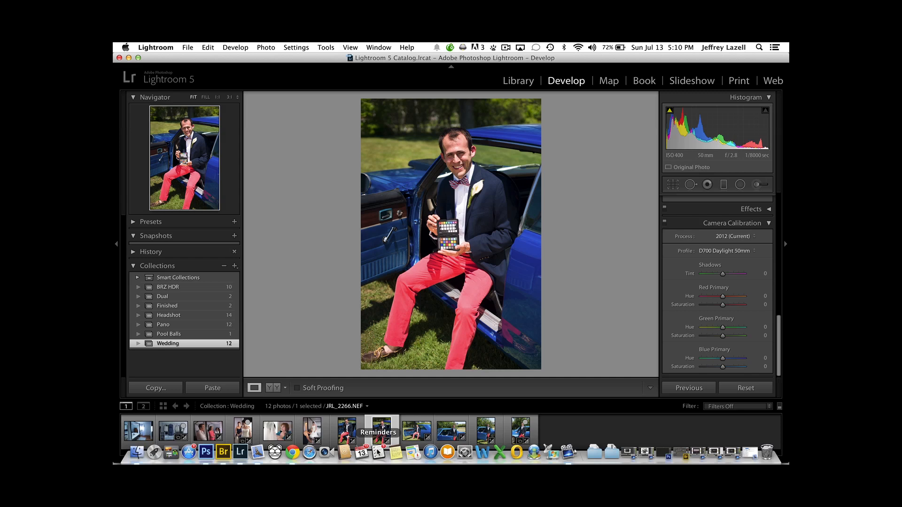
Add the other five blue-car photos to the selection and synchronize white balance, process version and calibration from JRL_2266.NEF.
{"action": "left_click", "coordinate": [348, 439], "text": "super"}
{"action": "left_click", "coordinate": [417, 440], "text": "super"}
{"action": "left_click", "coordinate": [454, 447], "text": "super"}
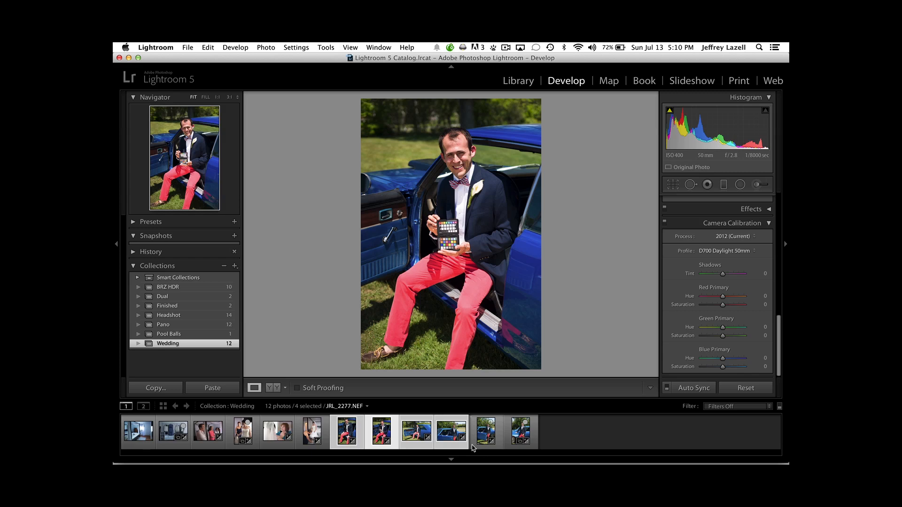
{"action": "left_click", "coordinate": [512, 449], "text": "super"}
{"action": "left_click", "coordinate": [486, 439], "text": "super"}
{"action": "left_click", "coordinate": [692, 388]}
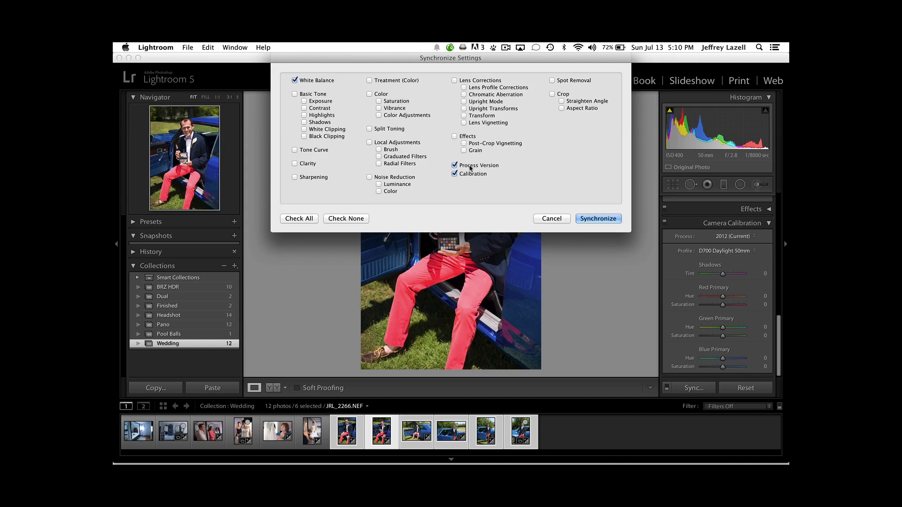
{"action": "left_click", "coordinate": [598, 218]}
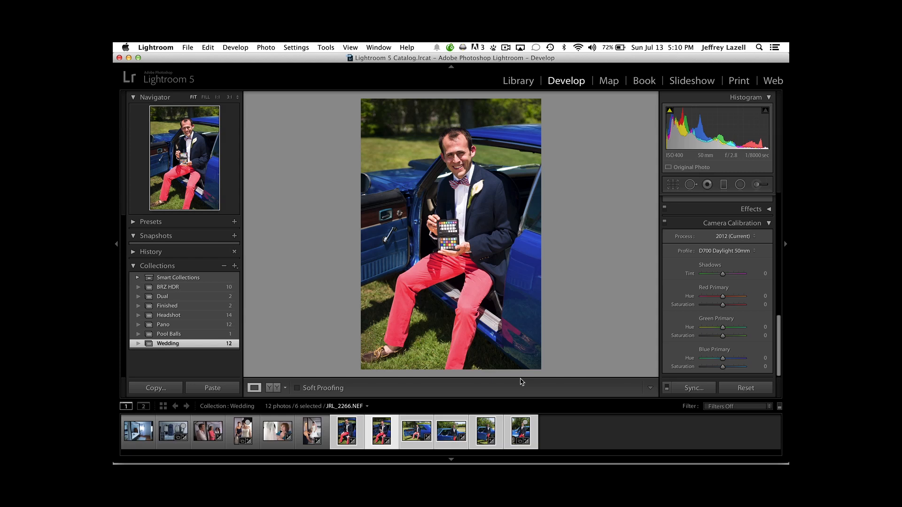
Open JRL_2274.NEF and compare the Adobe Standard, D700 70-200mm Daylight and D700 Daylight 50mm profiles, ending on D700 Daylight 50mm.
{"action": "left_click", "coordinate": [458, 448]}
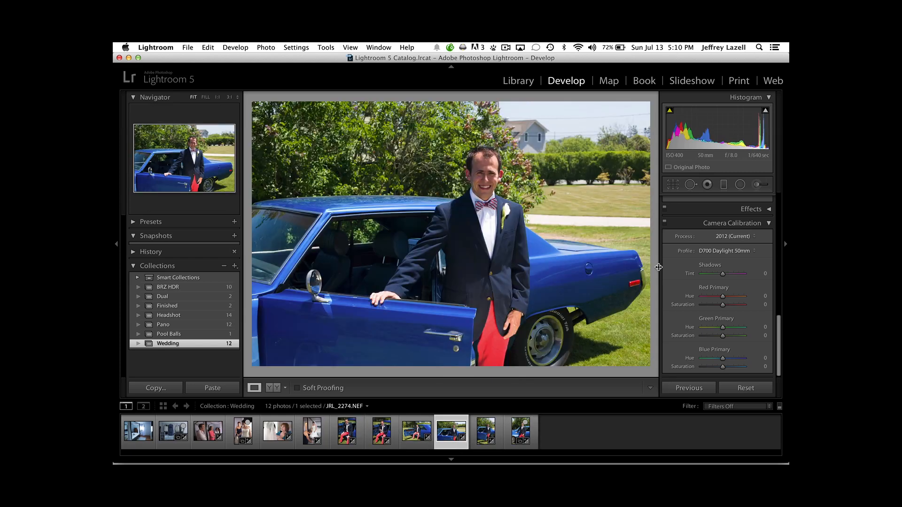
{"action": "left_click", "coordinate": [728, 252]}
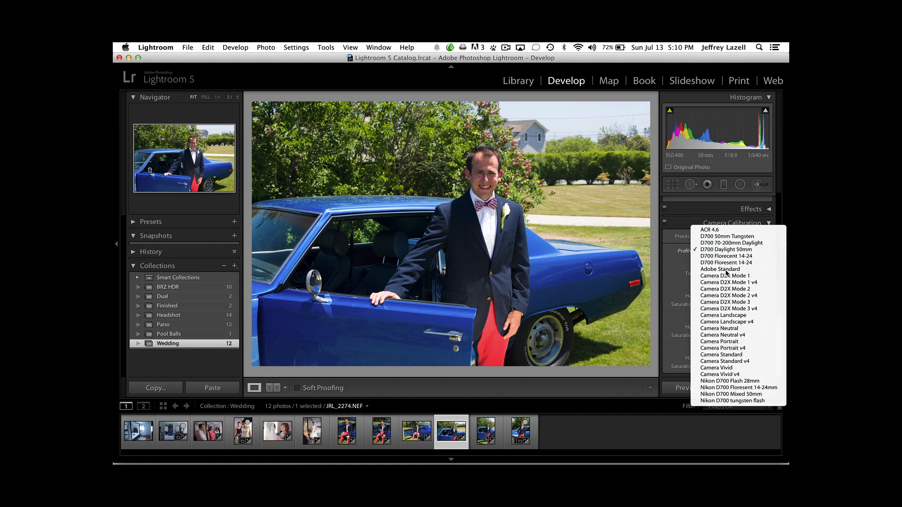
{"action": "left_click", "coordinate": [726, 270]}
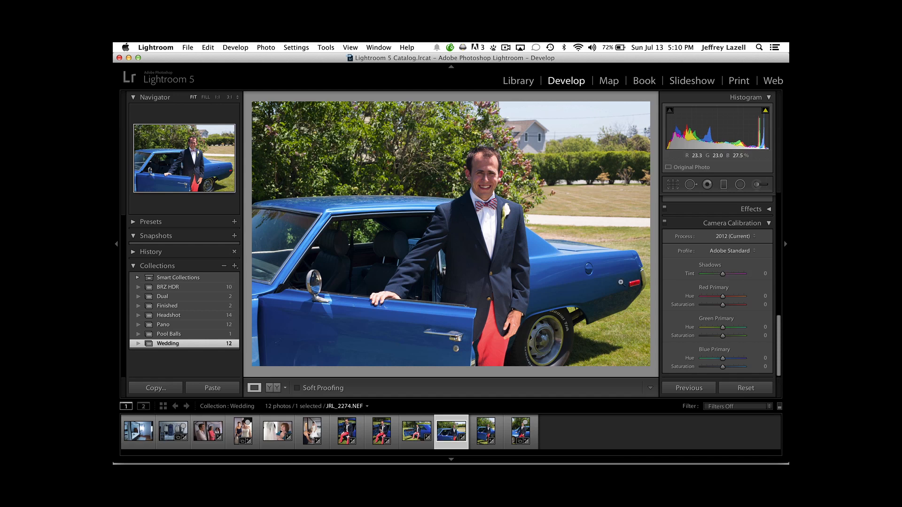
{"action": "left_click", "coordinate": [737, 253]}
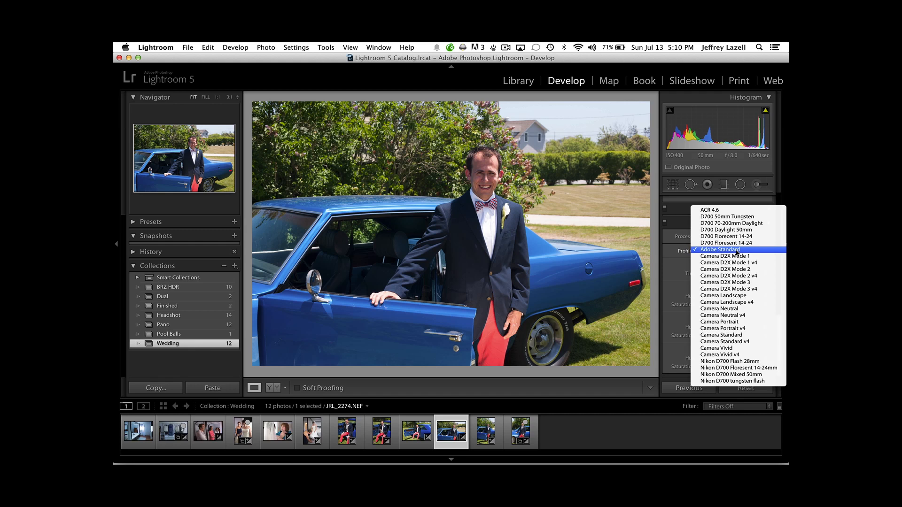
{"action": "left_click", "coordinate": [736, 226]}
{"action": "left_click", "coordinate": [732, 250]}
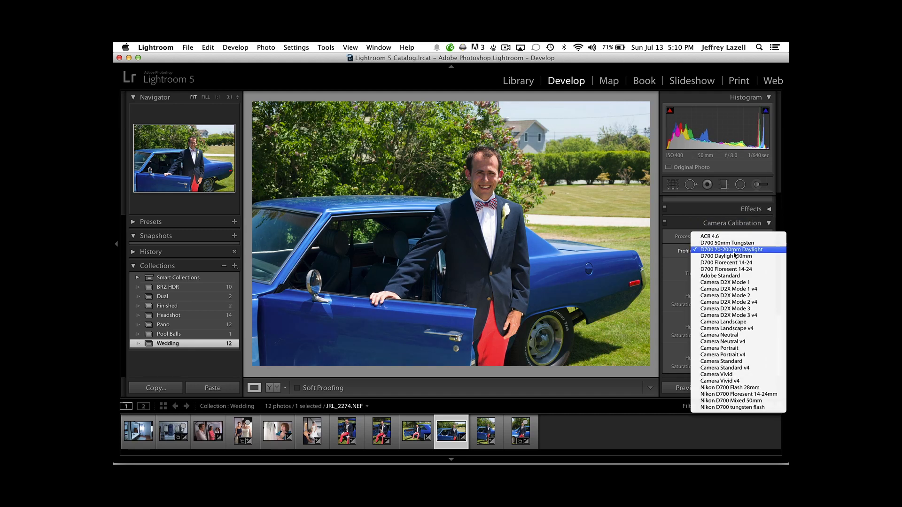
{"action": "left_click", "coordinate": [734, 258]}
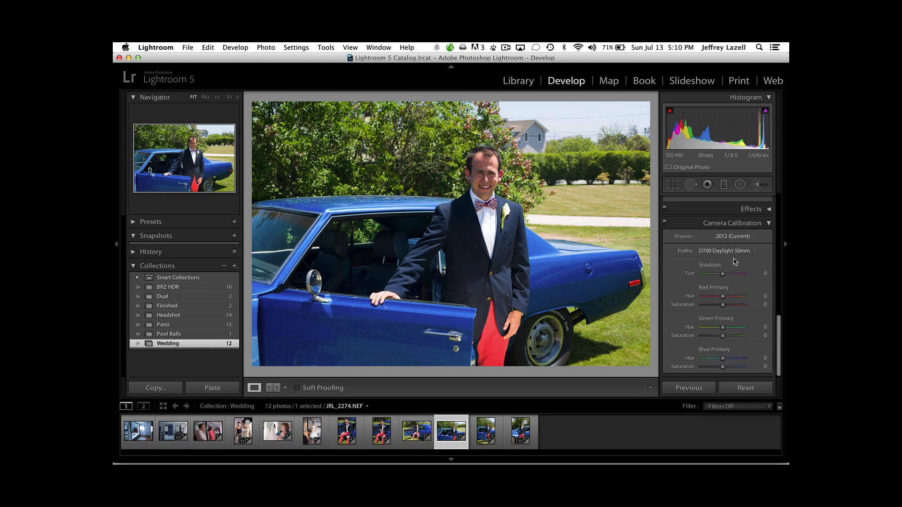
Switch the profile to Adobe Standard and back to D700 Daylight 50mm to compare the two once more.
{"action": "left_click", "coordinate": [733, 251]}
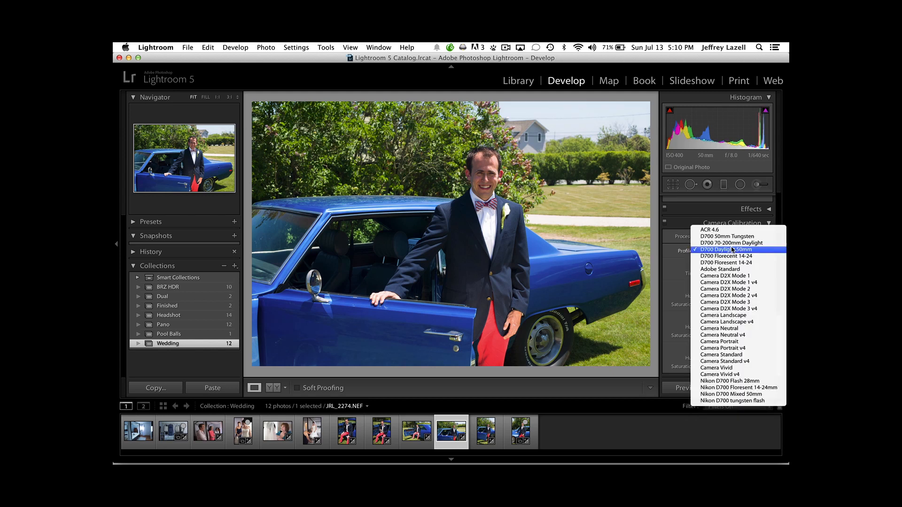
{"action": "left_click", "coordinate": [730, 271]}
{"action": "left_click", "coordinate": [727, 250]}
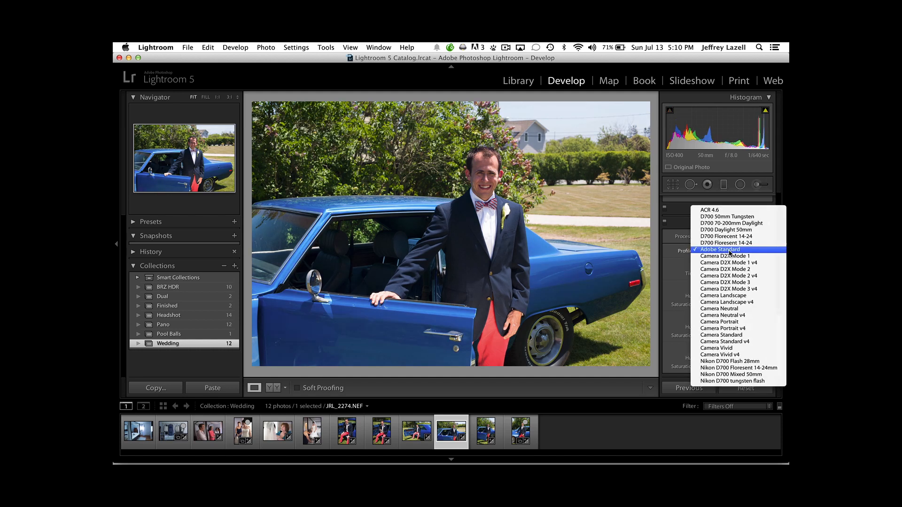
{"action": "left_click", "coordinate": [724, 230]}
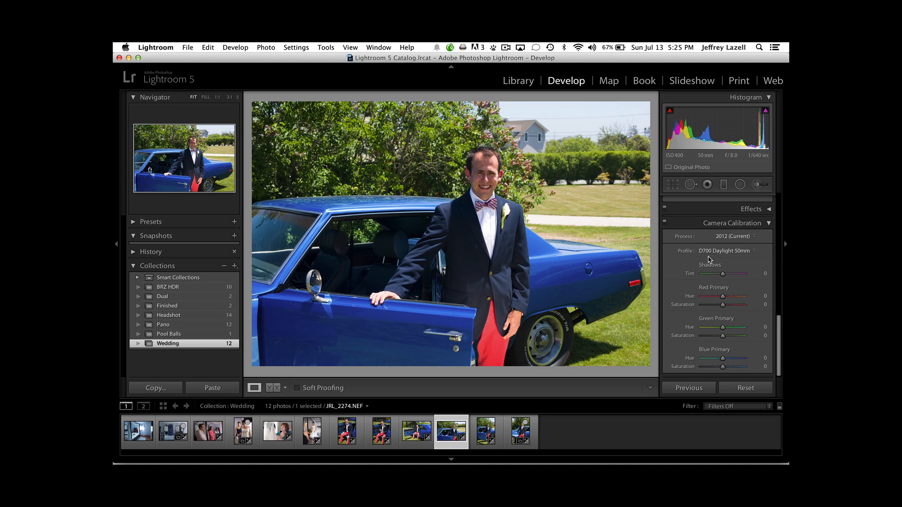
Open the first bedroom photo and sample its white balance from a light neutral patch in the lower half of the colour chart.
{"action": "left_click", "coordinate": [140, 446]}
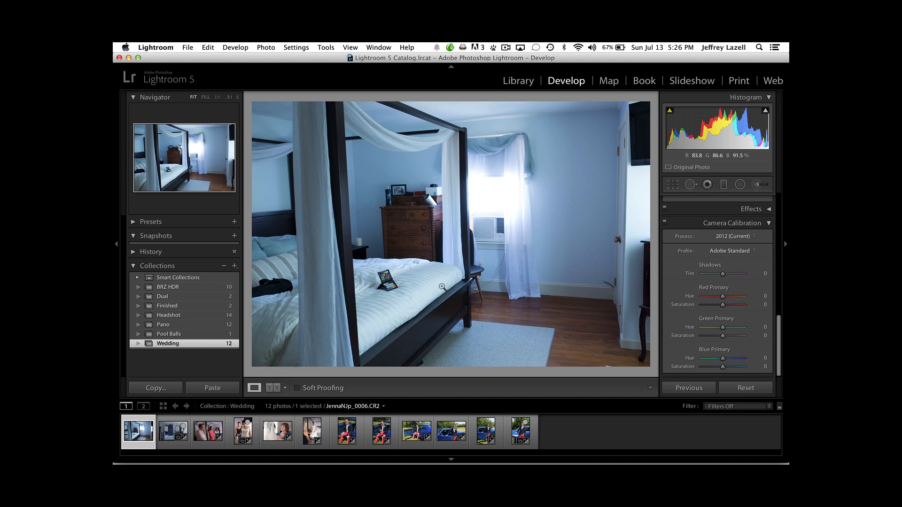
{"action": "key", "text": "z"}
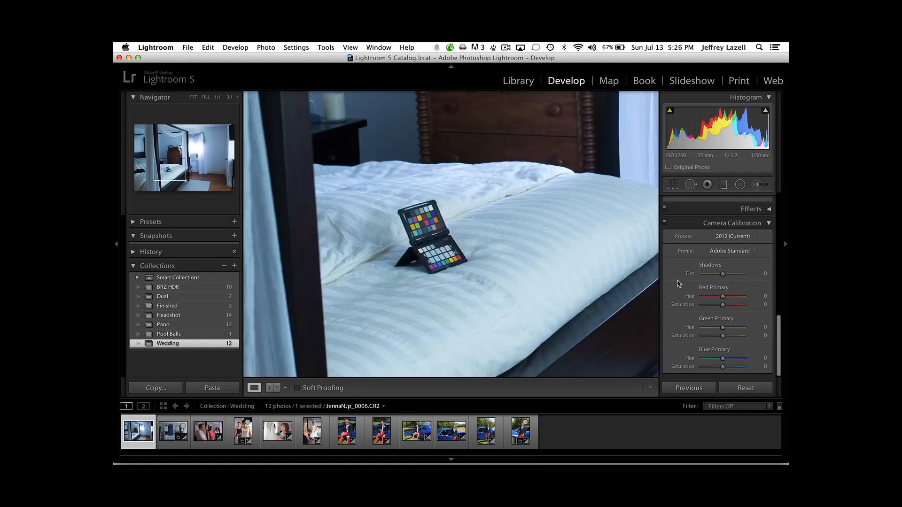
{"action": "scroll", "coordinate": [683, 289], "scroll_direction": "up", "scroll_amount": 10}
{"action": "scroll", "coordinate": [683, 288], "scroll_direction": "down", "scroll_amount": 1}
{"action": "left_click", "coordinate": [675, 230]}
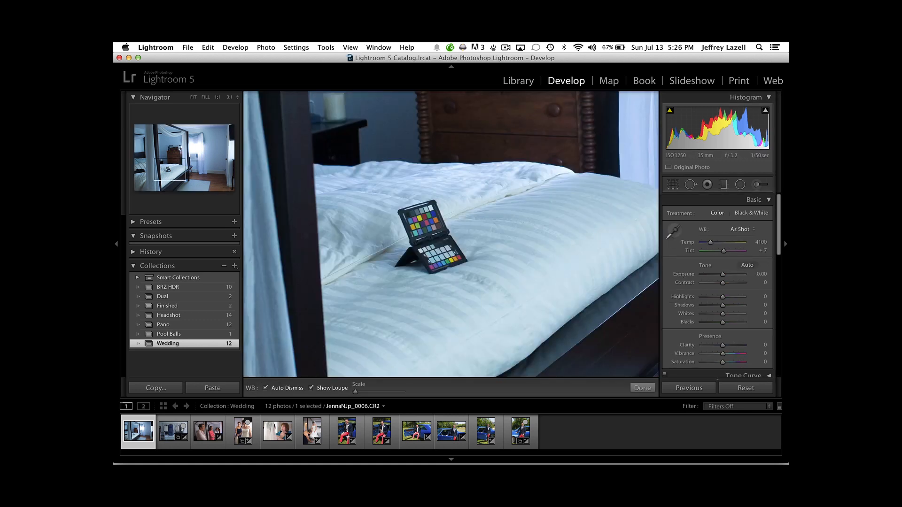
{"action": "left_click", "coordinate": [437, 248]}
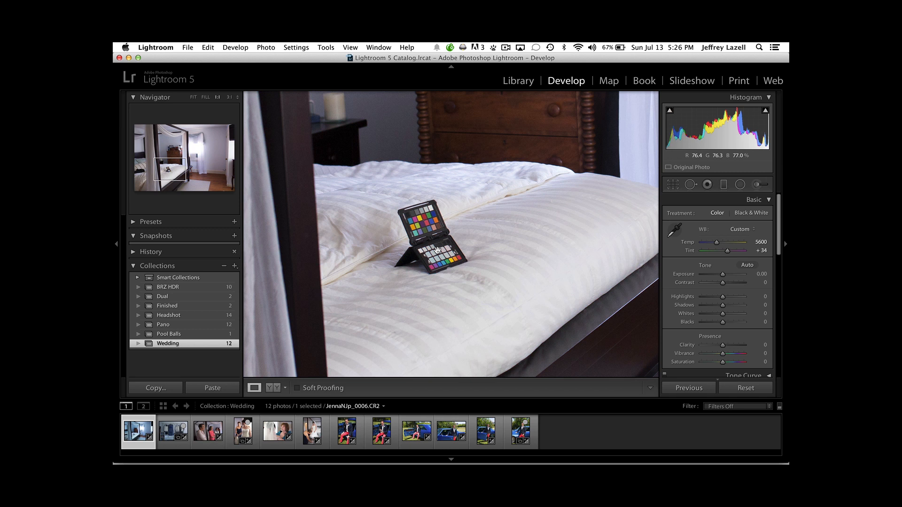
{"action": "left_click", "coordinate": [437, 250]}
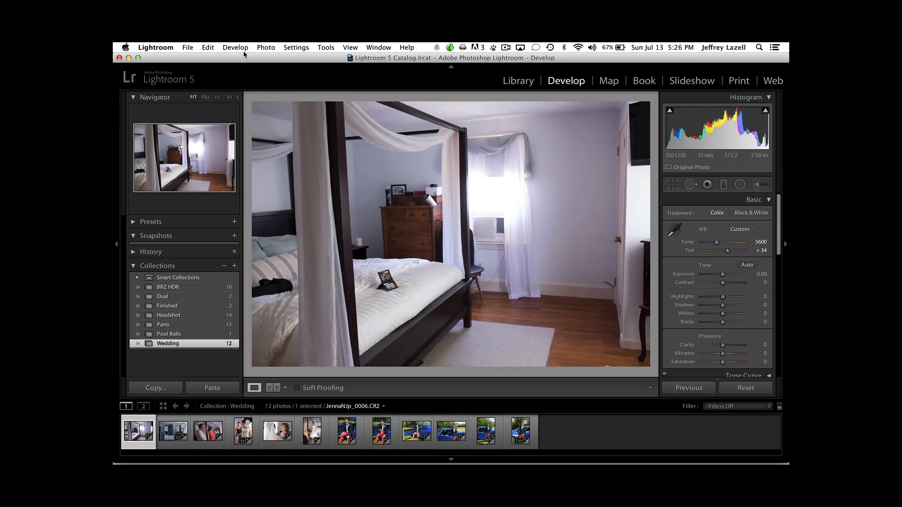
Export the bedroom photo with the ColorChecker Passport preset and save the DNG profile as "5D Mark III 35mm Indoor Window".
{"action": "left_click", "coordinate": [188, 47]}
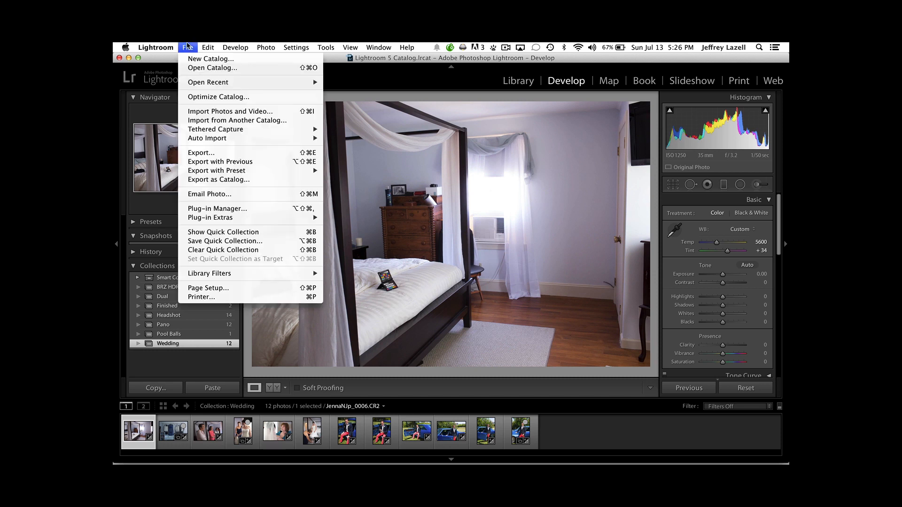
{"action": "mouse_move", "coordinate": [259, 172]}
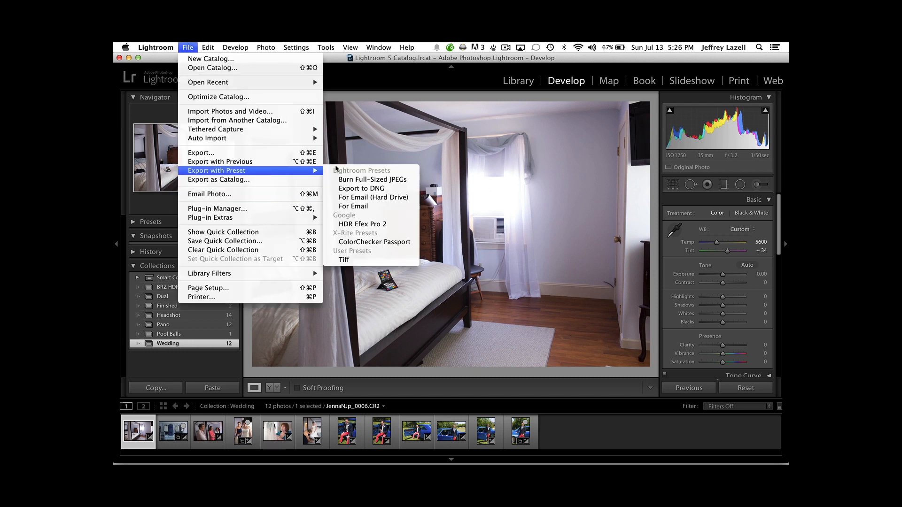
{"action": "left_click", "coordinate": [382, 242]}
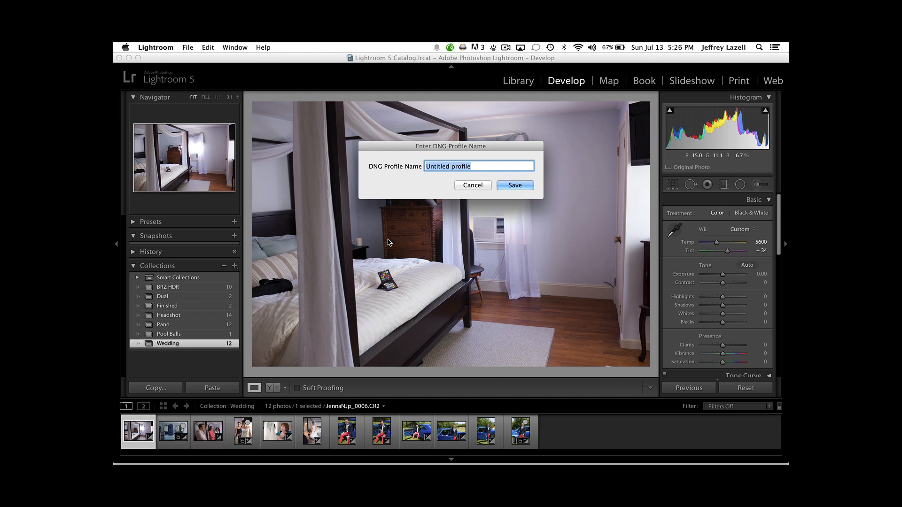
{"action": "type", "text": "5D"}
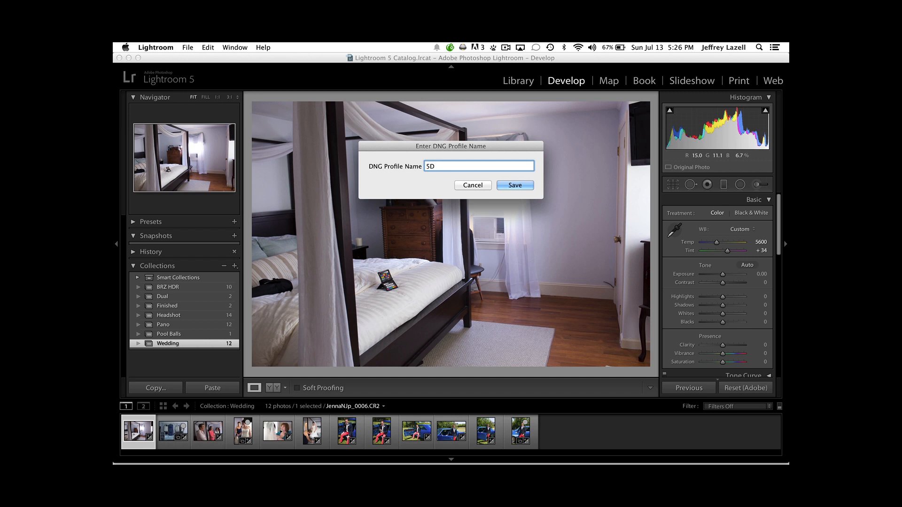
{"action": "type", "text": " Mark III 35mm Indoor Winf"}
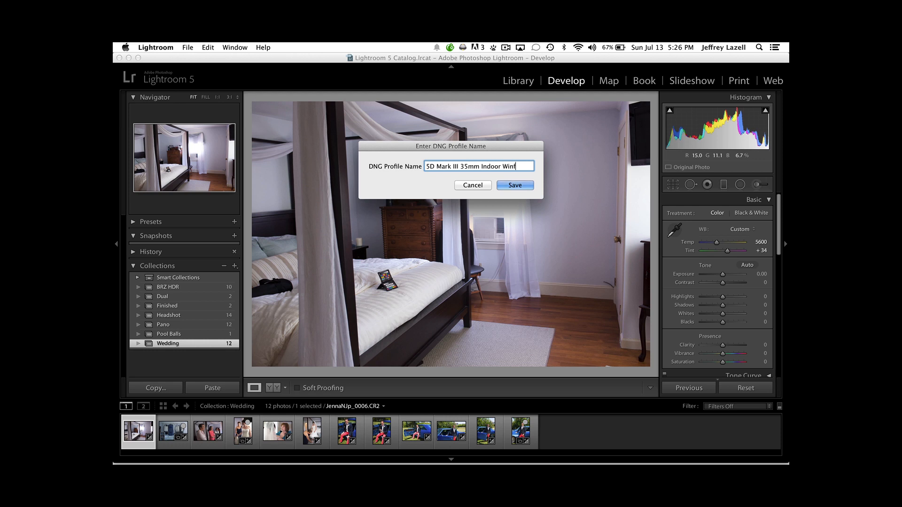
{"action": "key", "text": "BackSpace"}
{"action": "type", "text": "dow"}
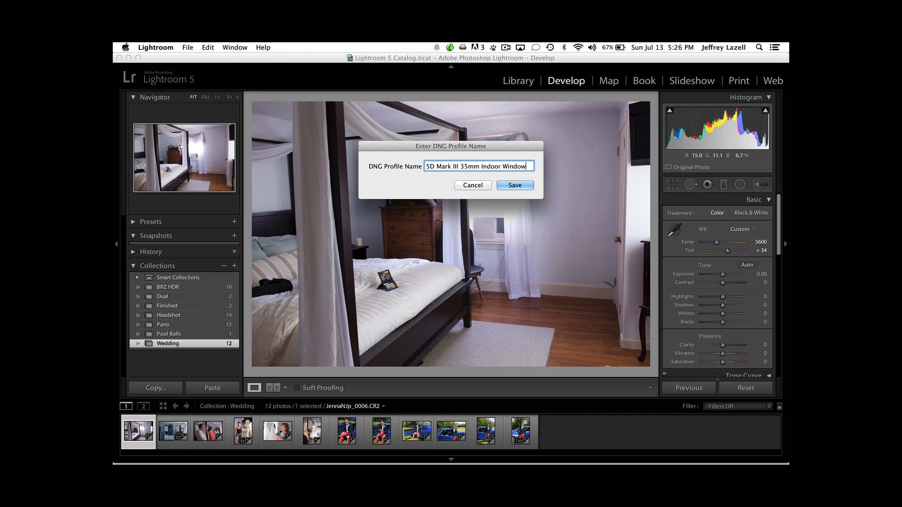
{"action": "left_click", "coordinate": [474, 185]}
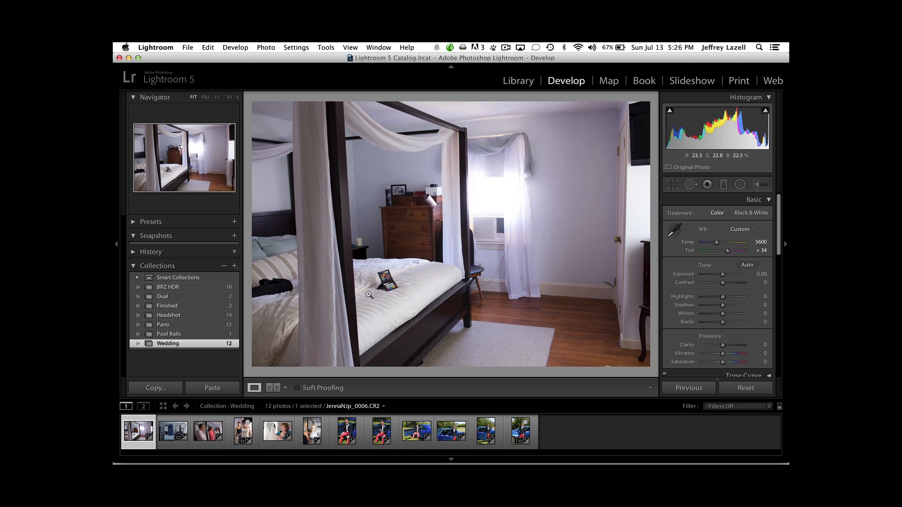
Inspect the colour chart on the bed up close and set the bedroom photo's camera profile to 5D Mark III 35mm Indoor Window.
{"action": "left_click", "coordinate": [375, 284]}
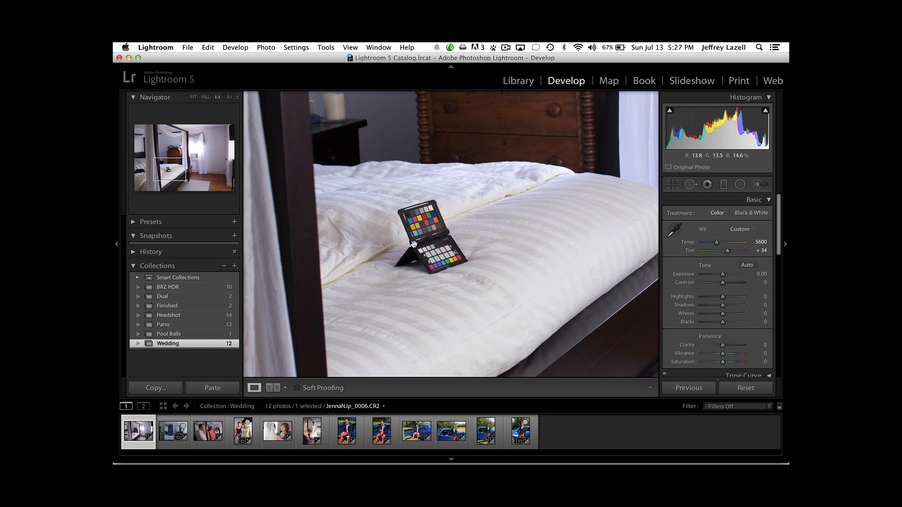
{"action": "key", "text": "z"}
{"action": "scroll", "coordinate": [739, 254], "scroll_direction": "down", "scroll_amount": 10}
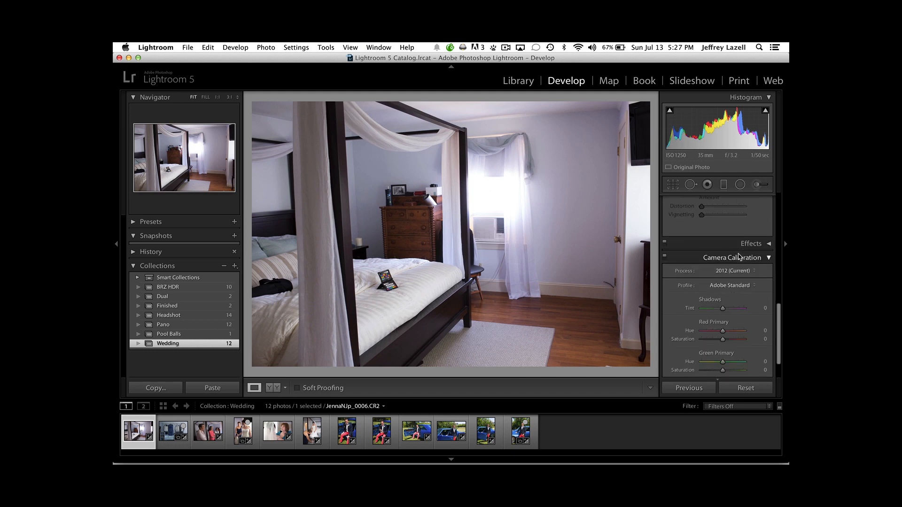
{"action": "left_click", "coordinate": [739, 254]}
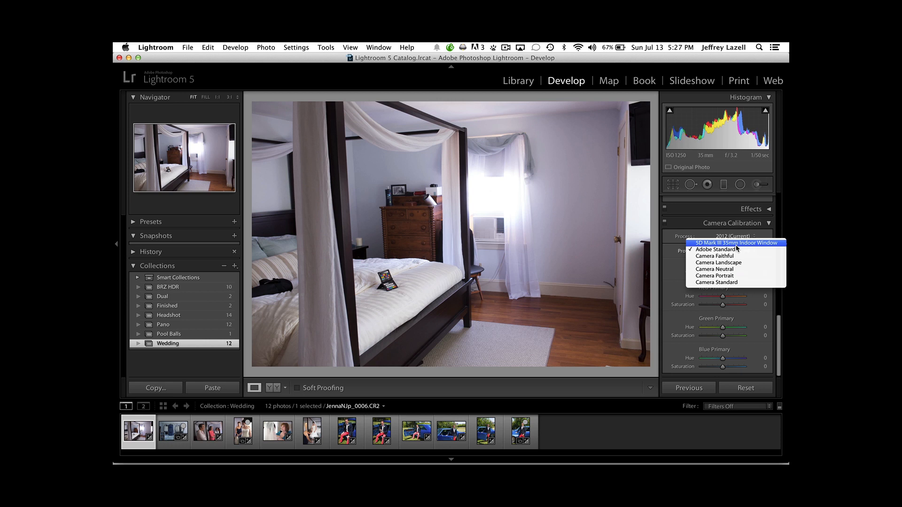
{"action": "left_click", "coordinate": [737, 243]}
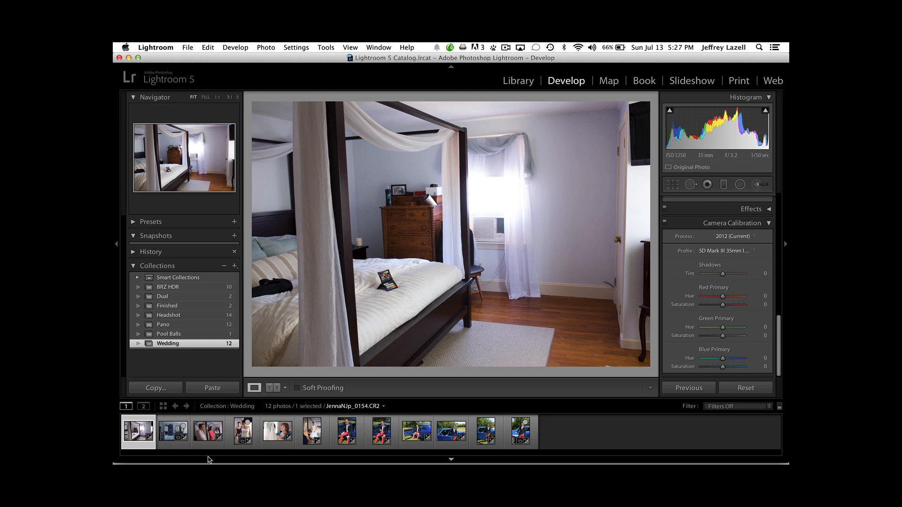
Add the other five indoor photos to the selection and synchronize white balance, process version and calibration from the bedroom photo.
{"action": "left_click", "coordinate": [181, 441], "text": "shift"}
{"action": "left_click", "coordinate": [207, 439], "text": "shift"}
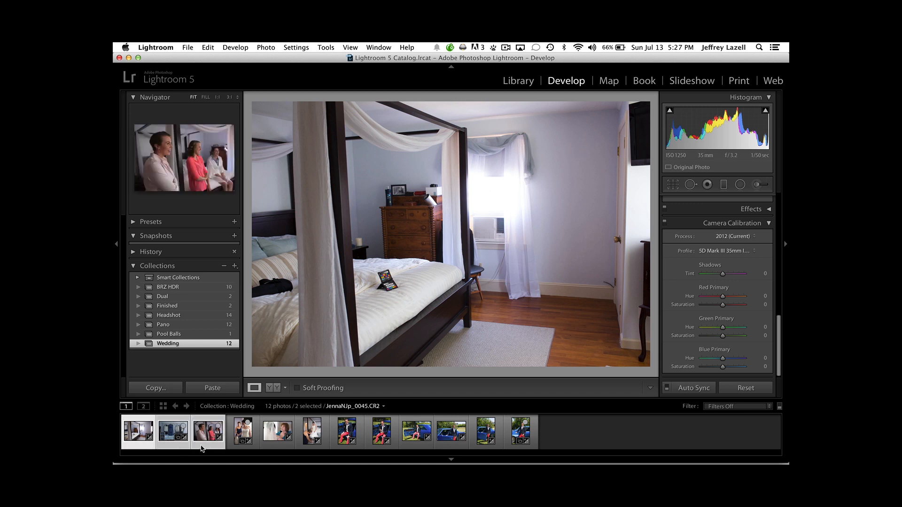
{"action": "left_click", "coordinate": [258, 449], "text": "shift"}
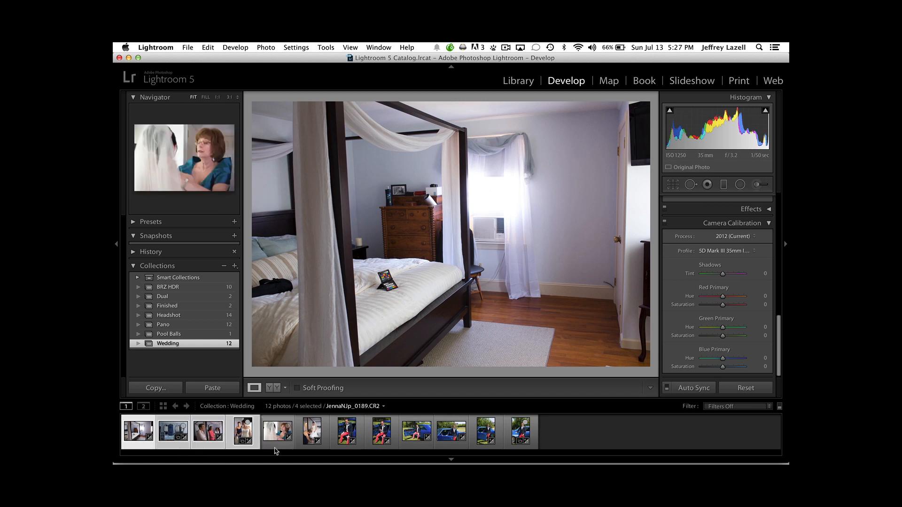
{"action": "left_click", "coordinate": [312, 439], "text": "shift"}
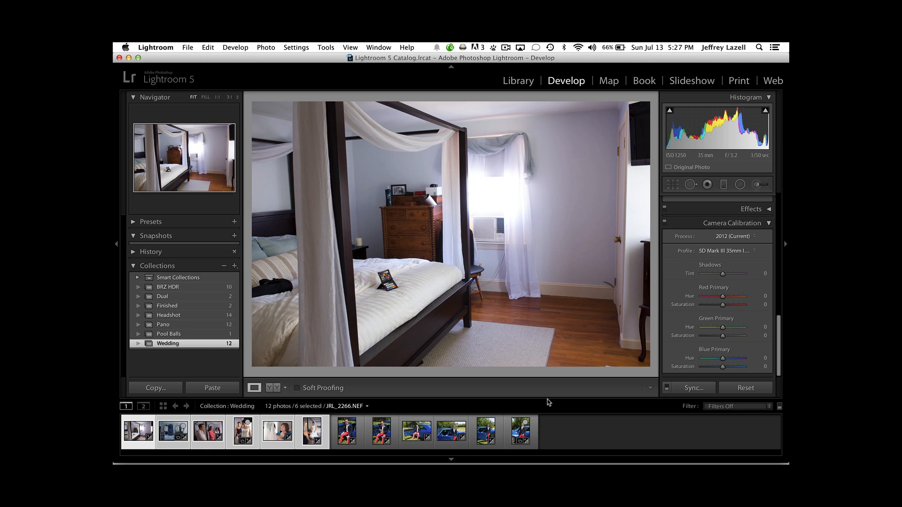
{"action": "left_click", "coordinate": [693, 388]}
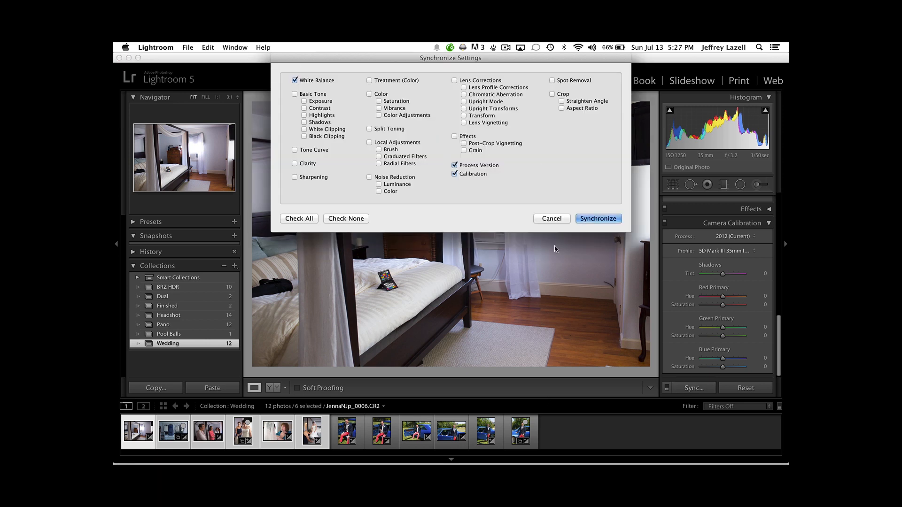
{"action": "left_click", "coordinate": [611, 220]}
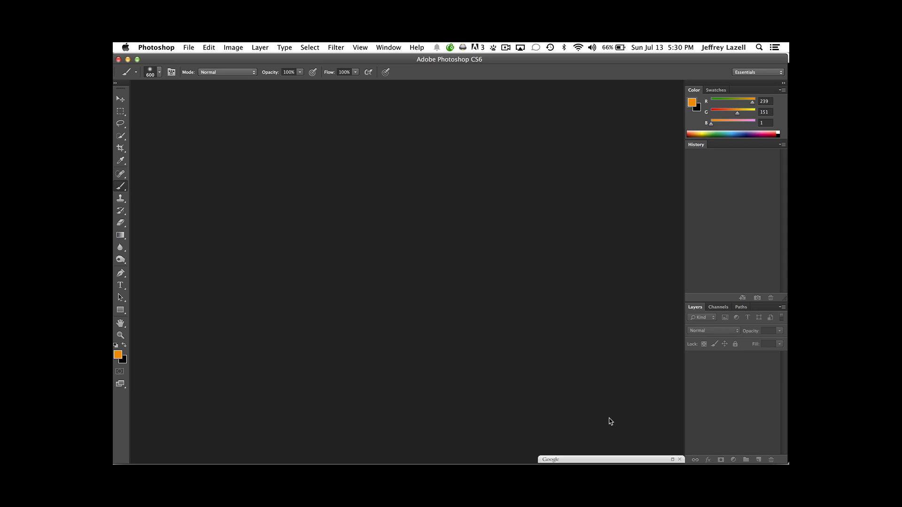
Reopen the recent raw photo _JRL5714.NEF and sample its white balance from a neutral patch in the upper half of the colour chart.
{"action": "left_click", "coordinate": [188, 48]}
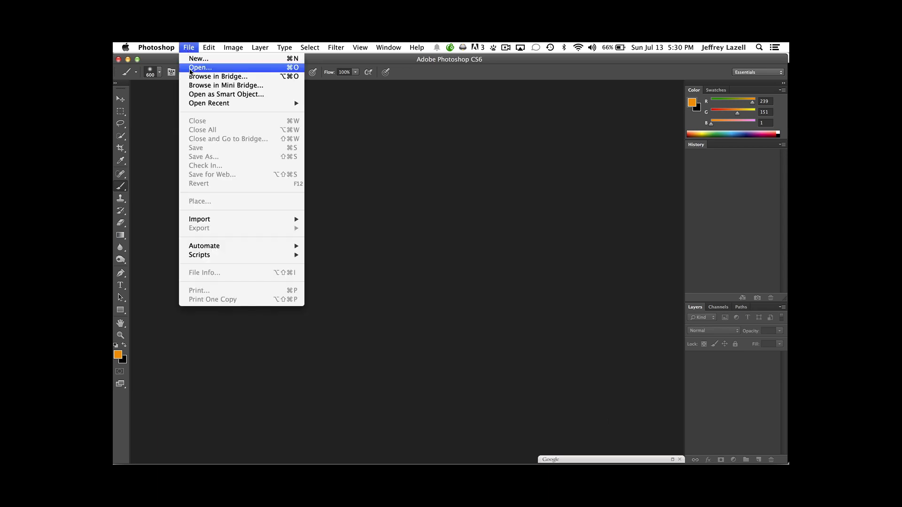
{"action": "mouse_move", "coordinate": [210, 105]}
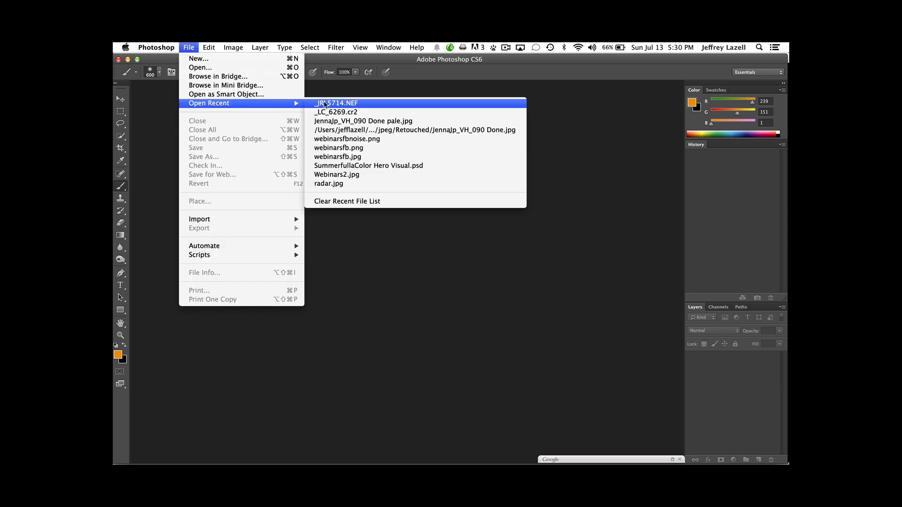
{"action": "left_click", "coordinate": [324, 104]}
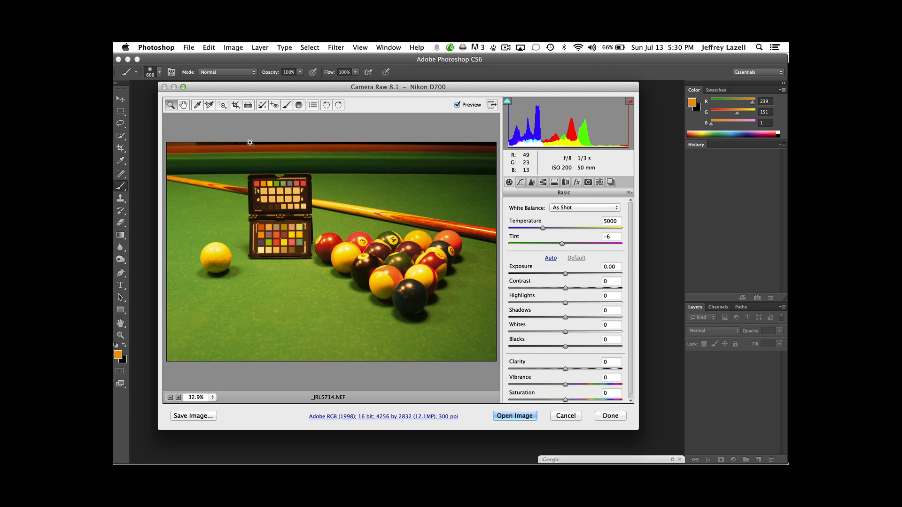
{"action": "left_click", "coordinate": [197, 107]}
{"action": "left_click", "coordinate": [277, 199]}
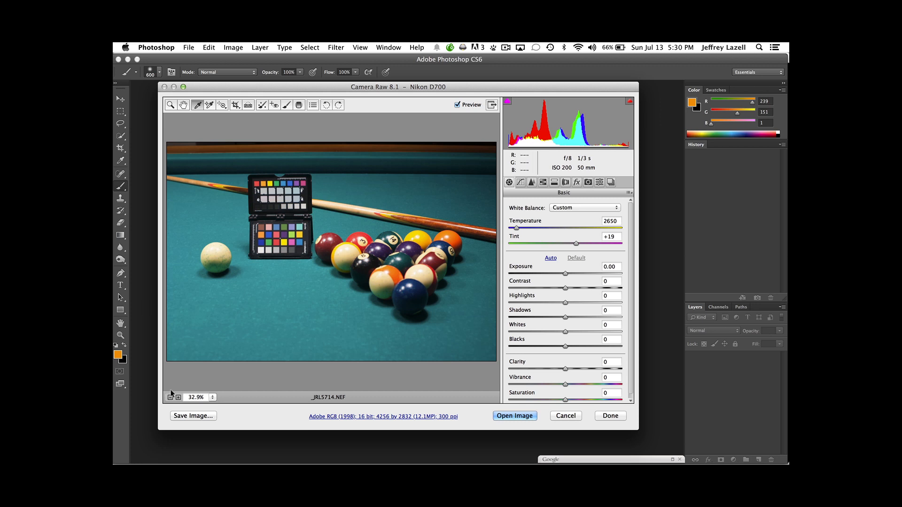
Save the billiards photo to the Desktop as a Digital Negative with the .dng extension and finish the raw editing session.
{"action": "left_click", "coordinate": [176, 416]}
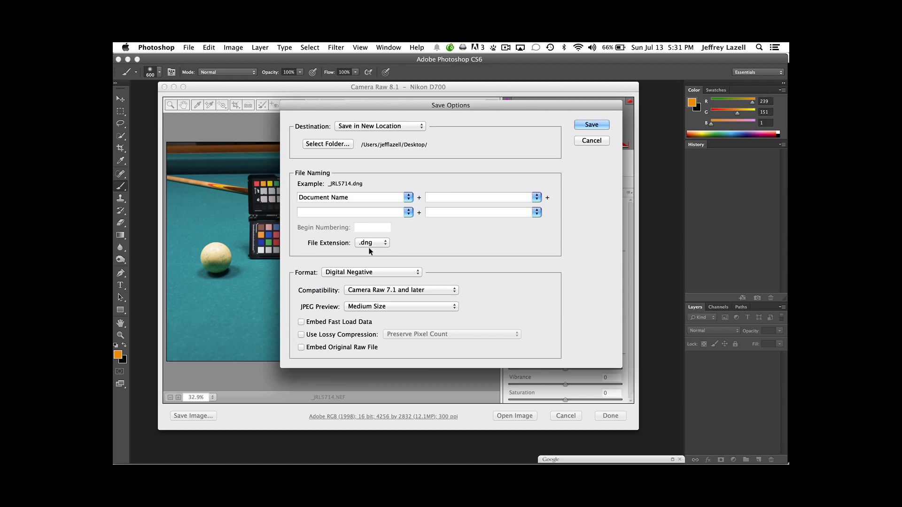
{"action": "left_click", "coordinate": [588, 124]}
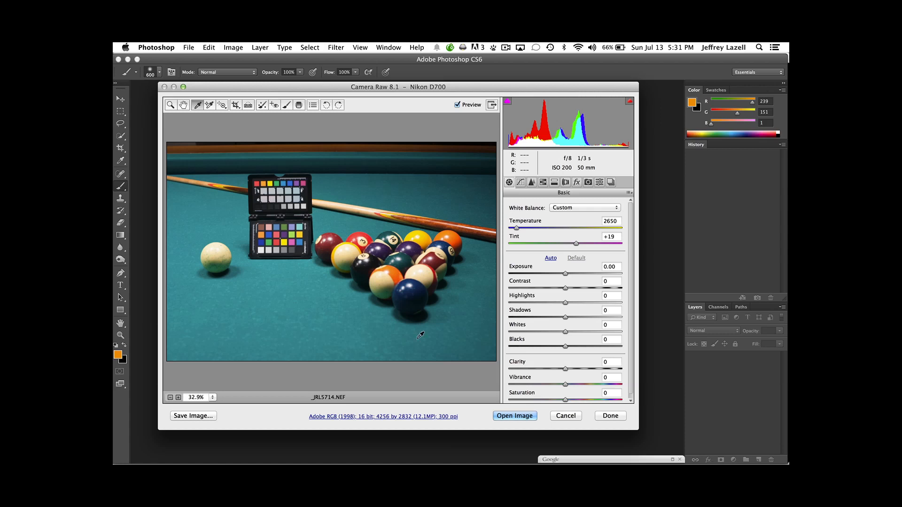
{"action": "left_click", "coordinate": [610, 416]}
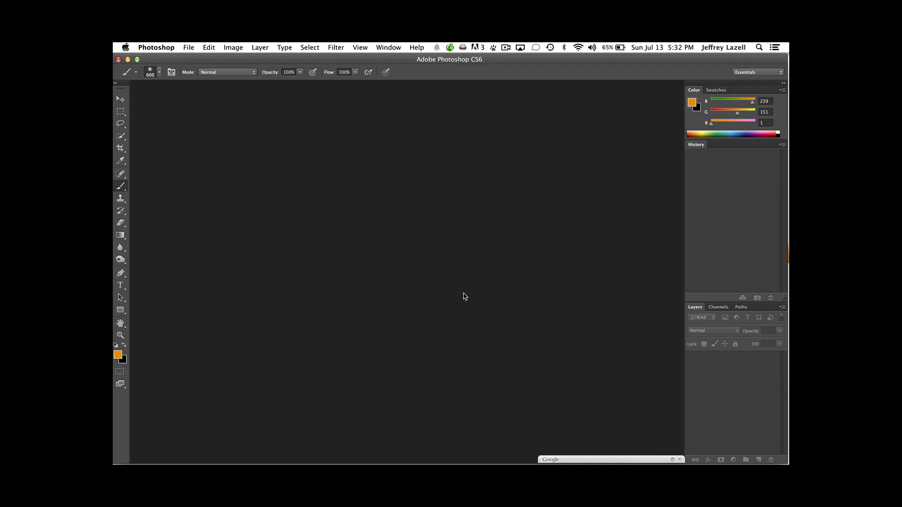
Switch to ColorChecker Passport, choose single-illuminant DNG mode and load _JRL5714.dng from the desktop into the image pane.
{"action": "key", "text": "F11"}
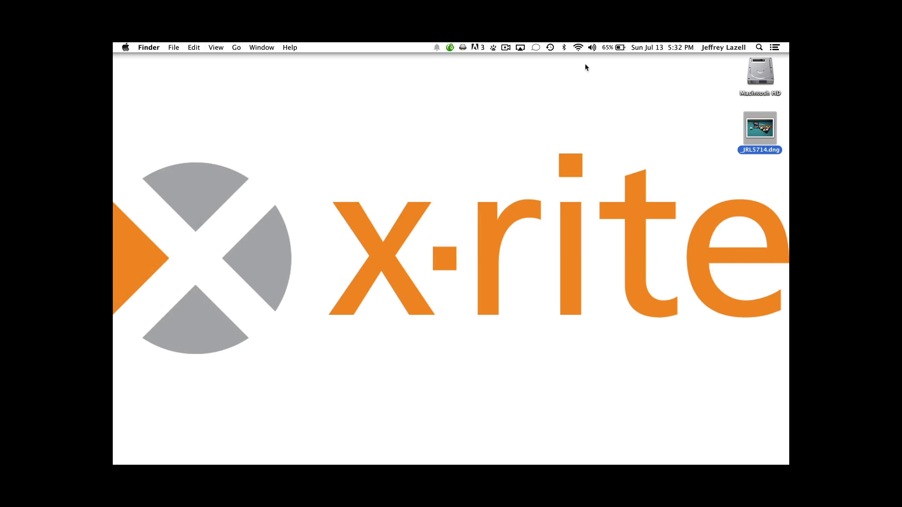
{"action": "key", "text": "F4"}
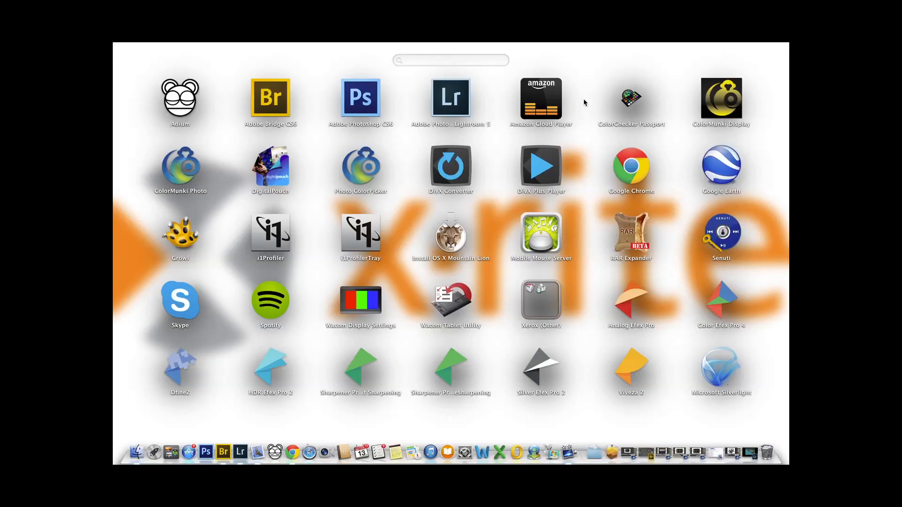
{"action": "left_click", "coordinate": [630, 98]}
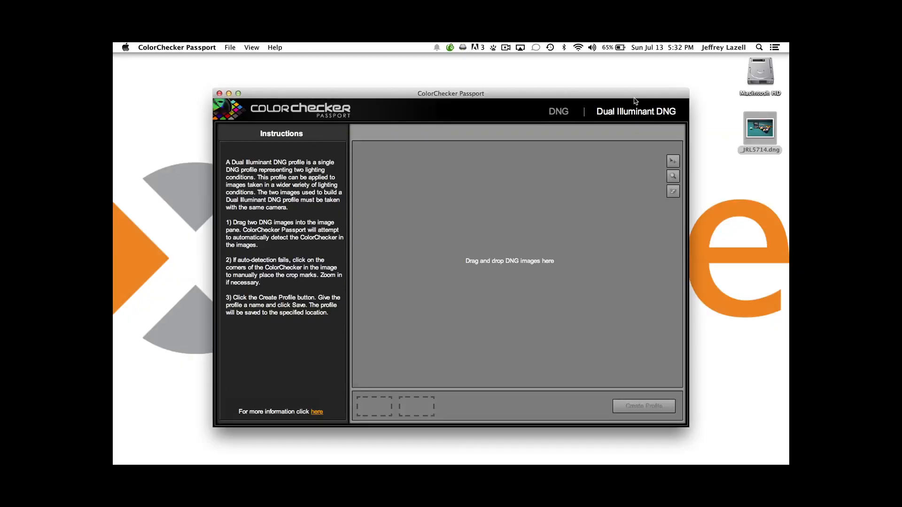
{"action": "left_click", "coordinate": [548, 115]}
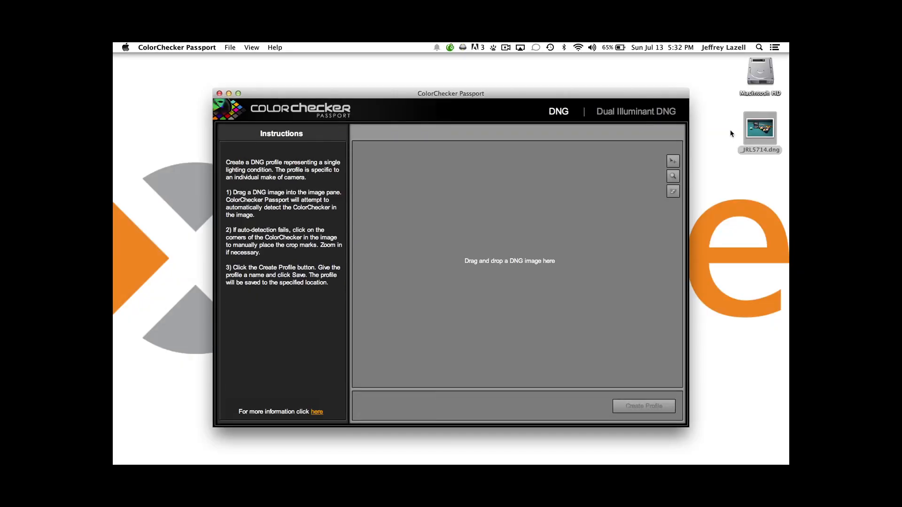
{"action": "left_click_drag", "start_coordinate": [759, 131], "coordinate": [525, 255]}
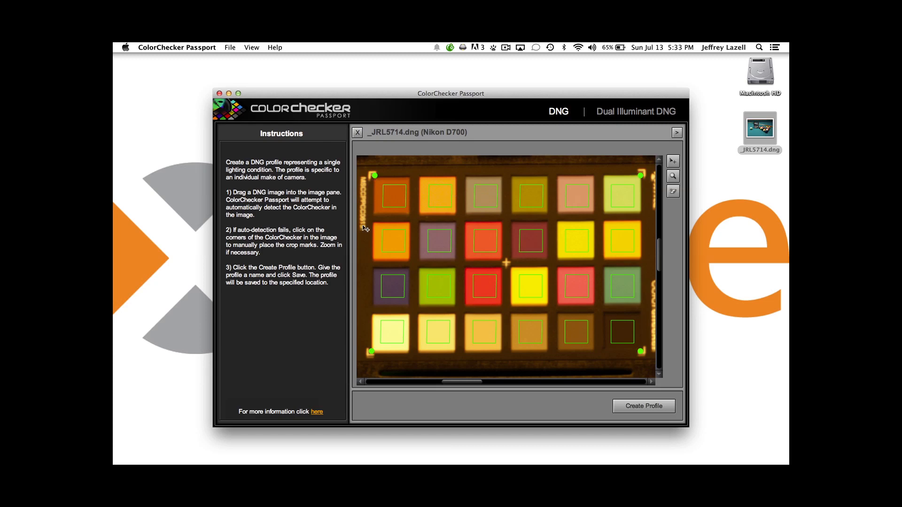
Align the two upper corner markers of the patch grid with the crop marks on the photographed colour chart.
{"action": "mouse_move", "coordinate": [378, 177]}
{"action": "left_mouse_down"}
{"action": "mouse_move", "coordinate": [438, 162]}
{"action": "mouse_move", "coordinate": [371, 172]}
{"action": "left_mouse_up"}
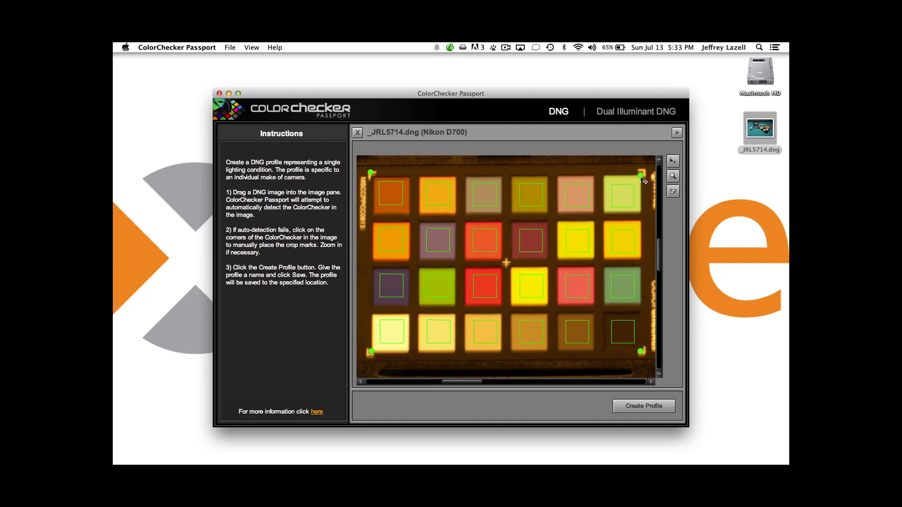
{"action": "mouse_move", "coordinate": [640, 175]}
{"action": "left_mouse_down"}
{"action": "mouse_move", "coordinate": [596, 228]}
{"action": "mouse_move", "coordinate": [640, 168]}
{"action": "left_mouse_up"}
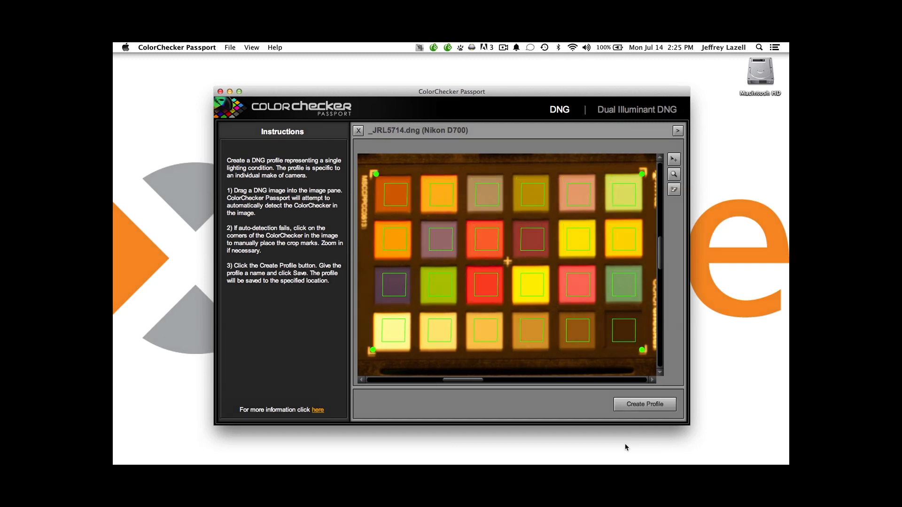
{"action": "left_click", "coordinate": [650, 112]}
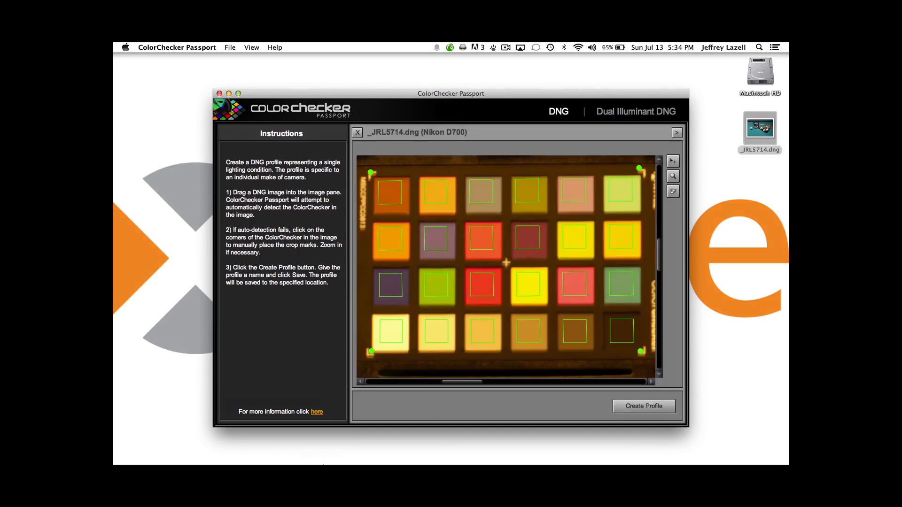
Switch to Photoshop, reopen _JRL5714.NEF in Camera Raw and set its camera profile to D700 50mm Tungsten.
{"action": "left_click", "coordinate": [204, 452]}
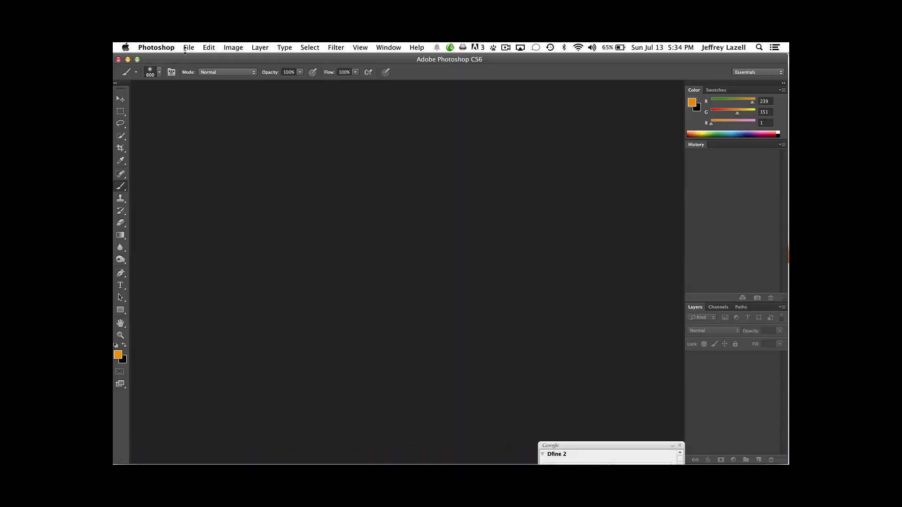
{"action": "left_click", "coordinate": [189, 47]}
{"action": "mouse_move", "coordinate": [263, 103]}
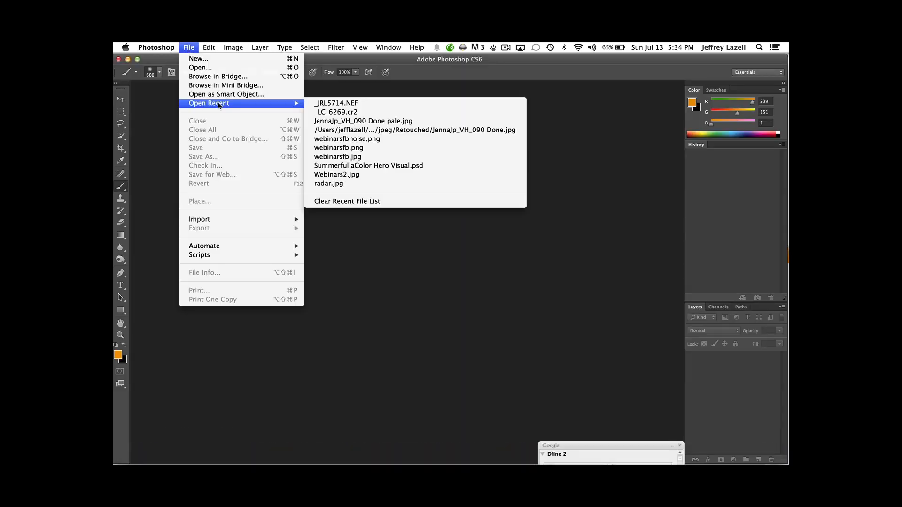
{"action": "left_click", "coordinate": [329, 103]}
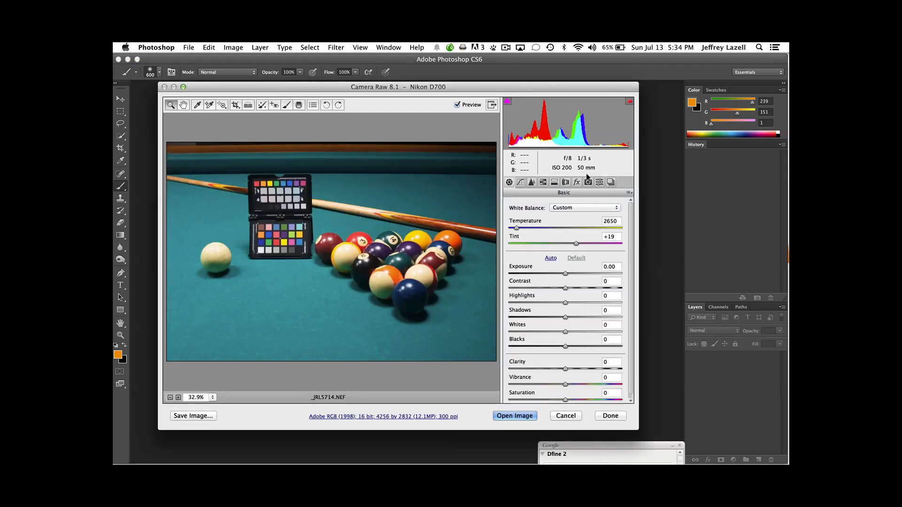
{"action": "left_click", "coordinate": [588, 182]}
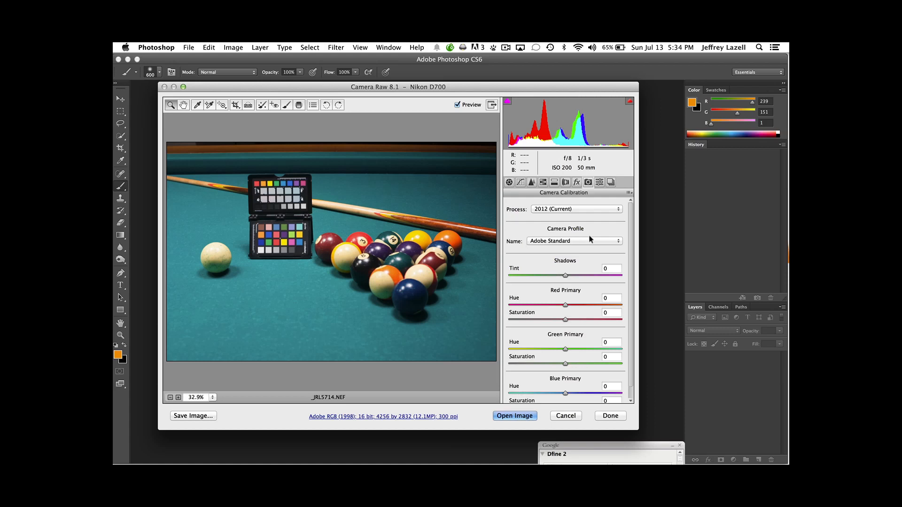
{"action": "left_click", "coordinate": [578, 240]}
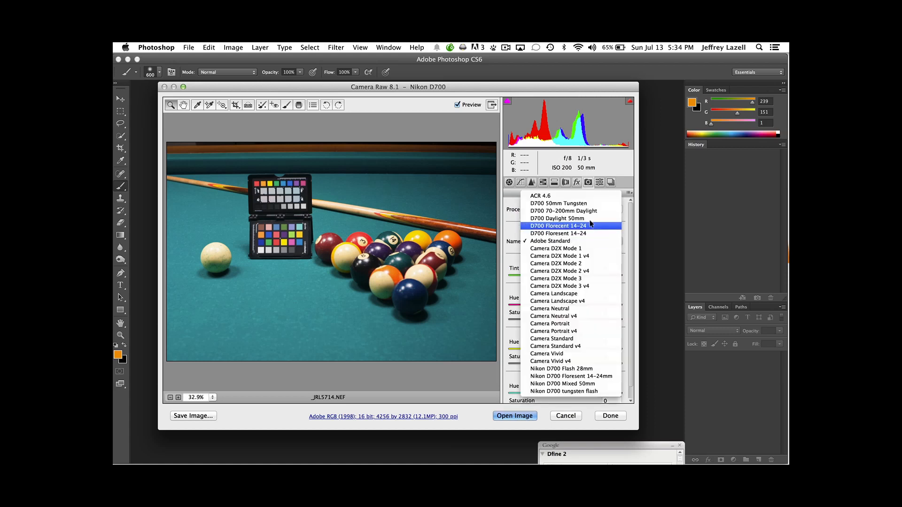
{"action": "left_click", "coordinate": [563, 203]}
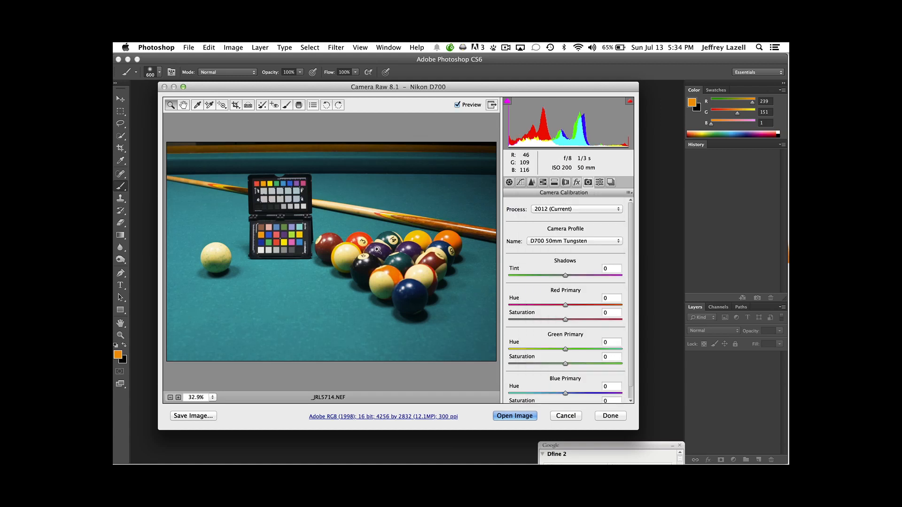